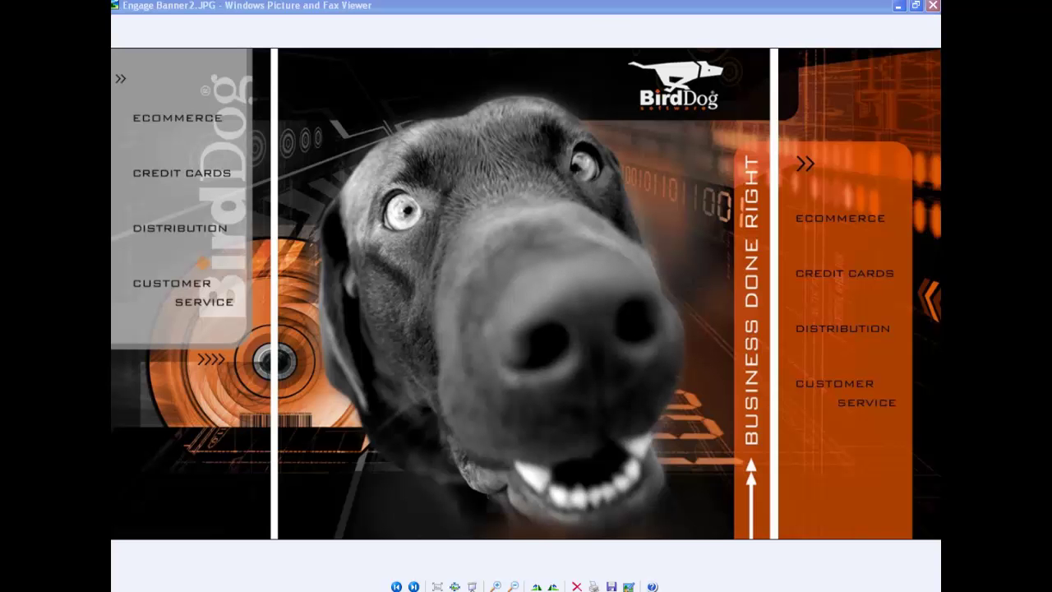
# Switch to the BirdDog Distribution System, open Authorize Credit Card and load the held order by its order number.
pyautogui.hotkey('alt', 'Tab')
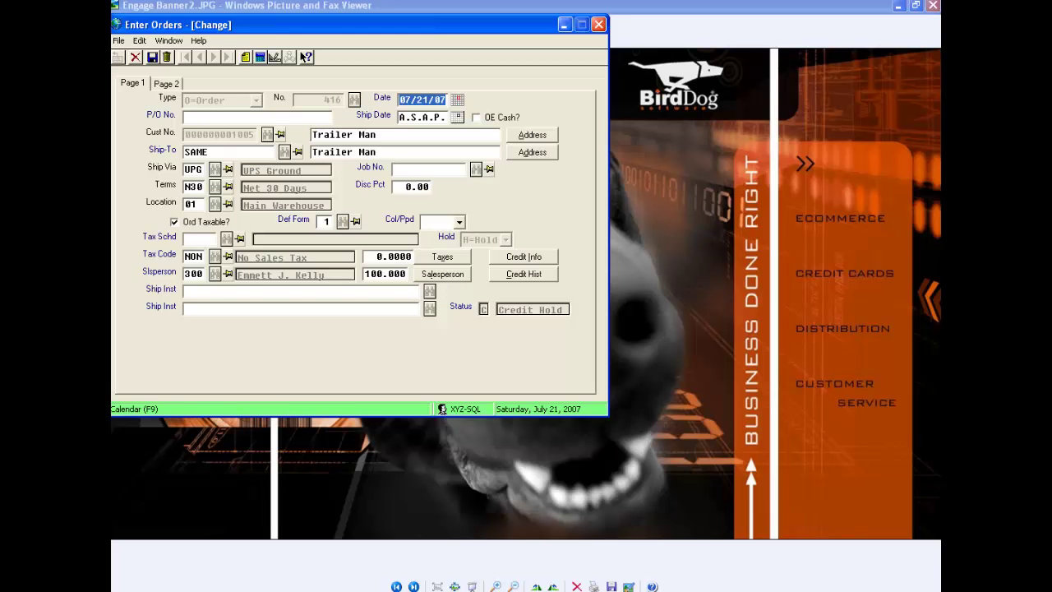
pyautogui.hotkey('alt', 'Tab')
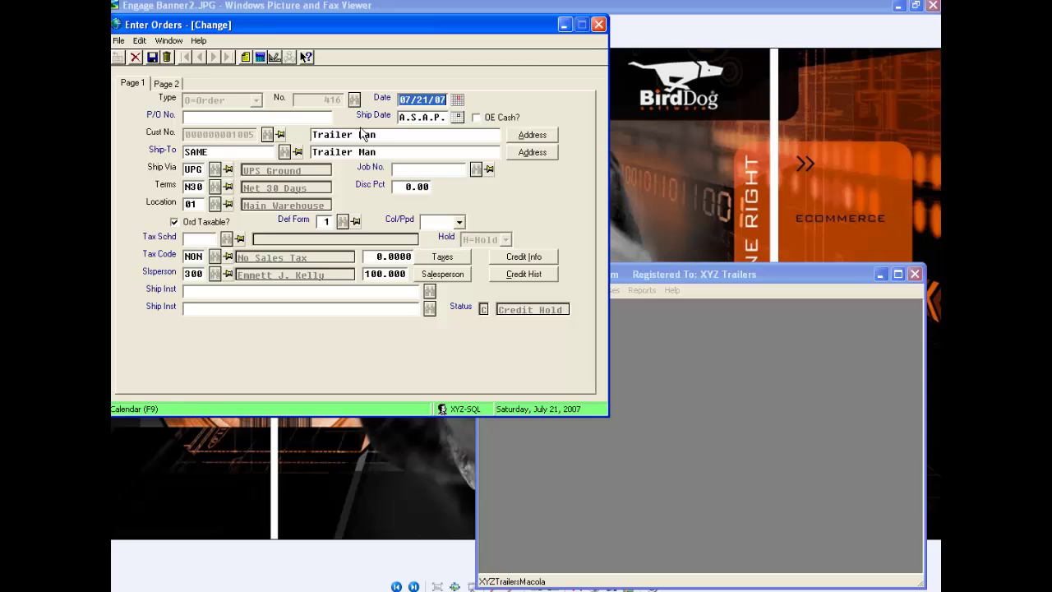
pyautogui.click(652, 281)
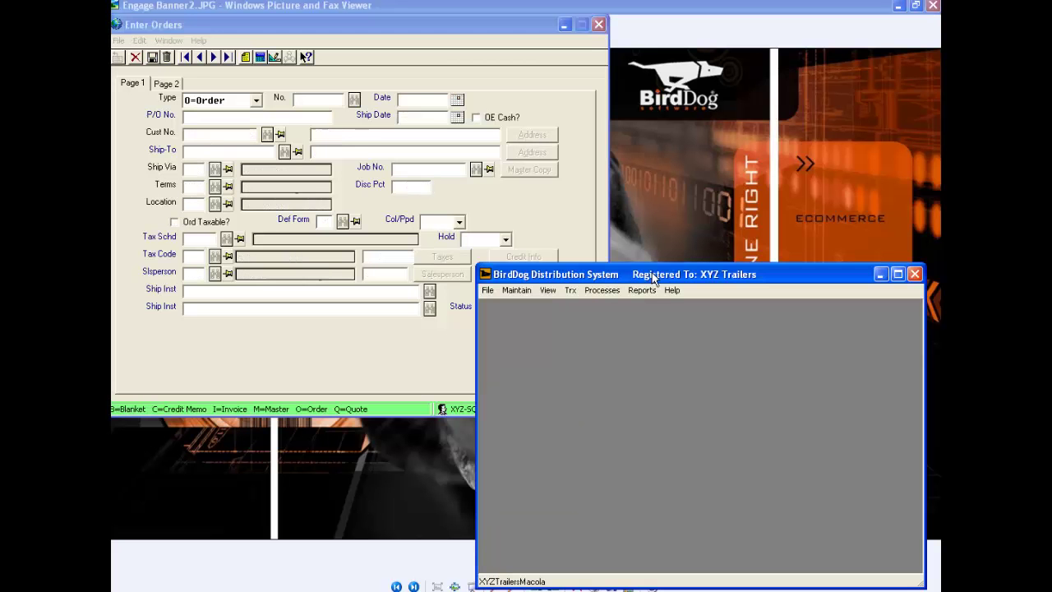
pyautogui.click(570, 295)
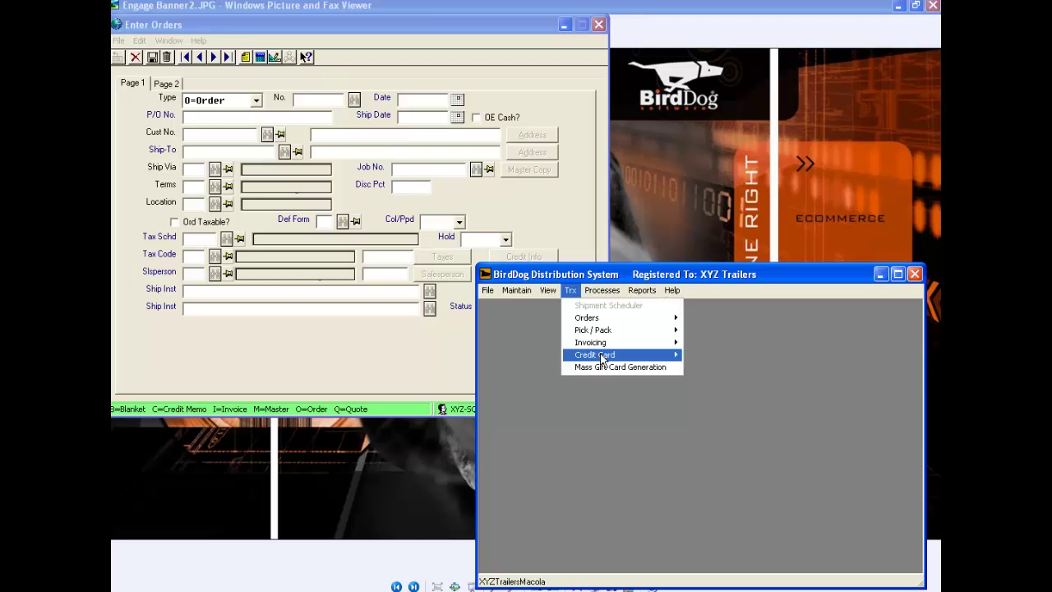
pyautogui.moveTo(604, 355)
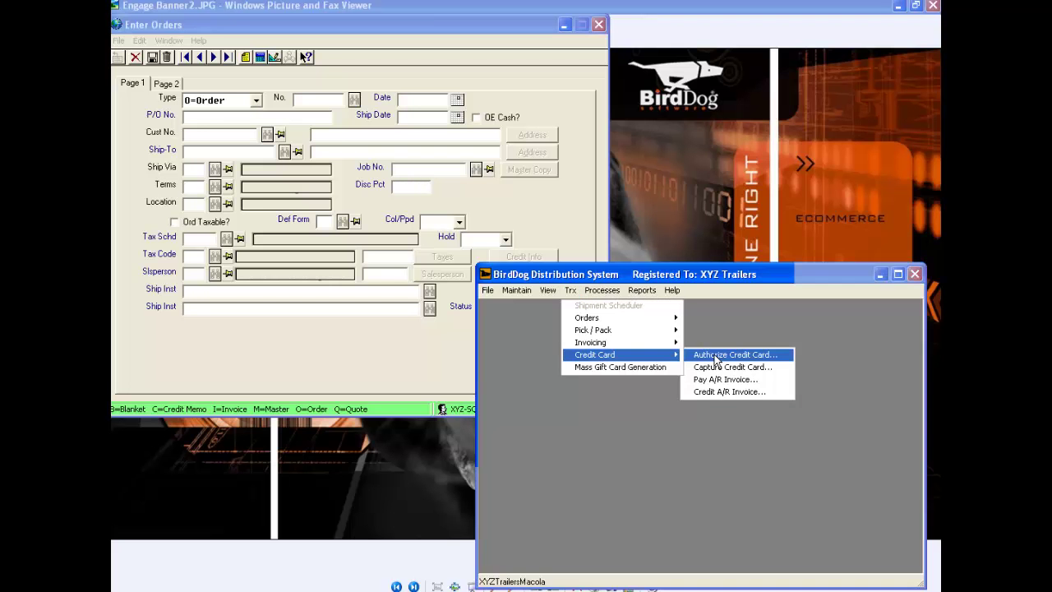
pyautogui.click(702, 355)
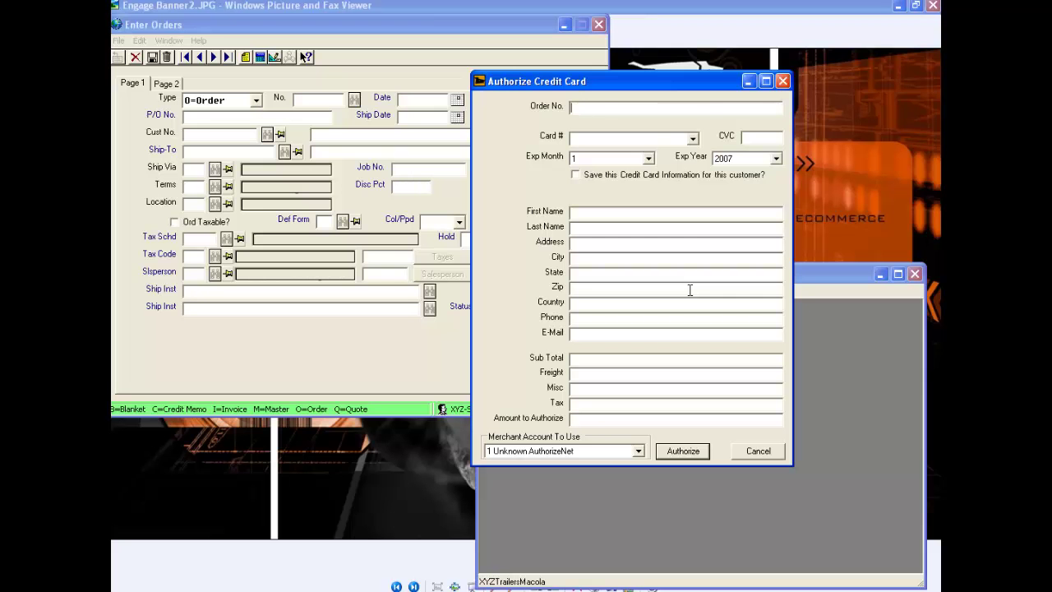
pyautogui.write('416')
pyautogui.press('Tab')
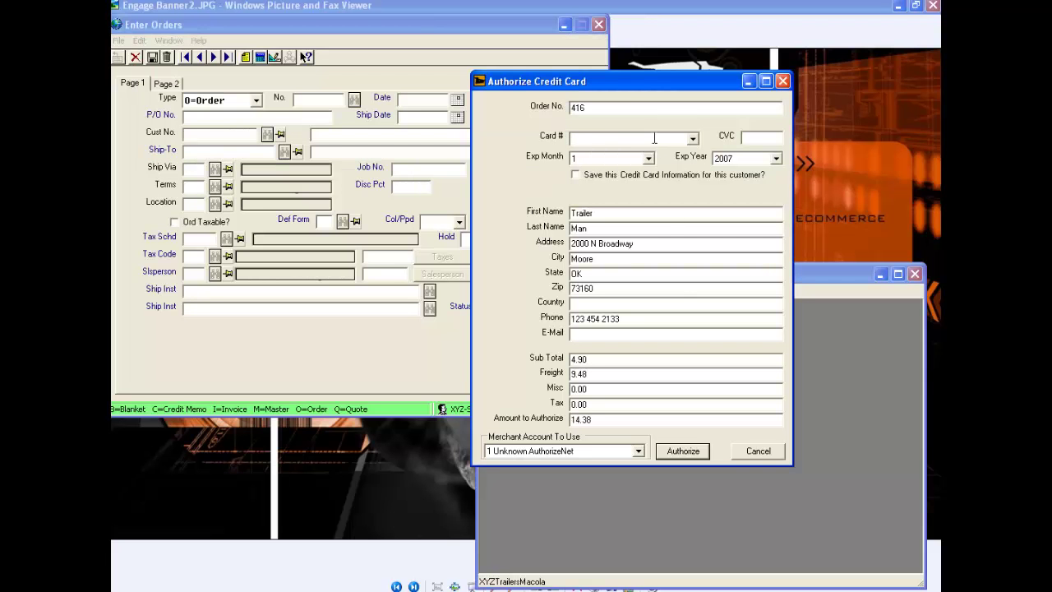
# Enter the credit card number and CVC code for the order and set the expiration year to 2009.
pyautogui.write('4111111111111111')
pyautogui.press('Tab')
pyautogui.write('123')
pyautogui.press('Tab')
pyautogui.click(776, 159)
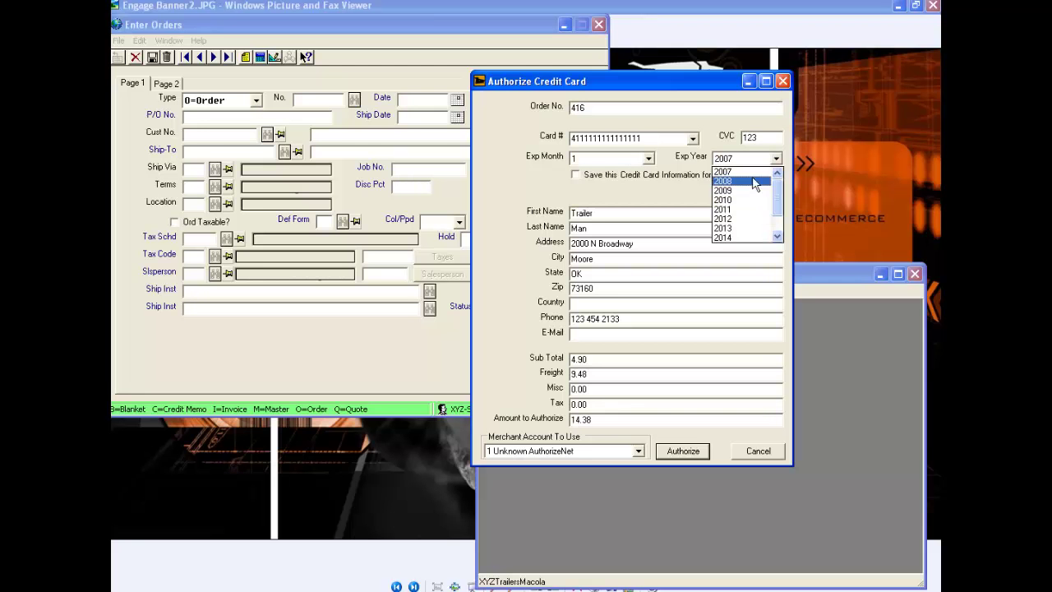
pyautogui.click(748, 194)
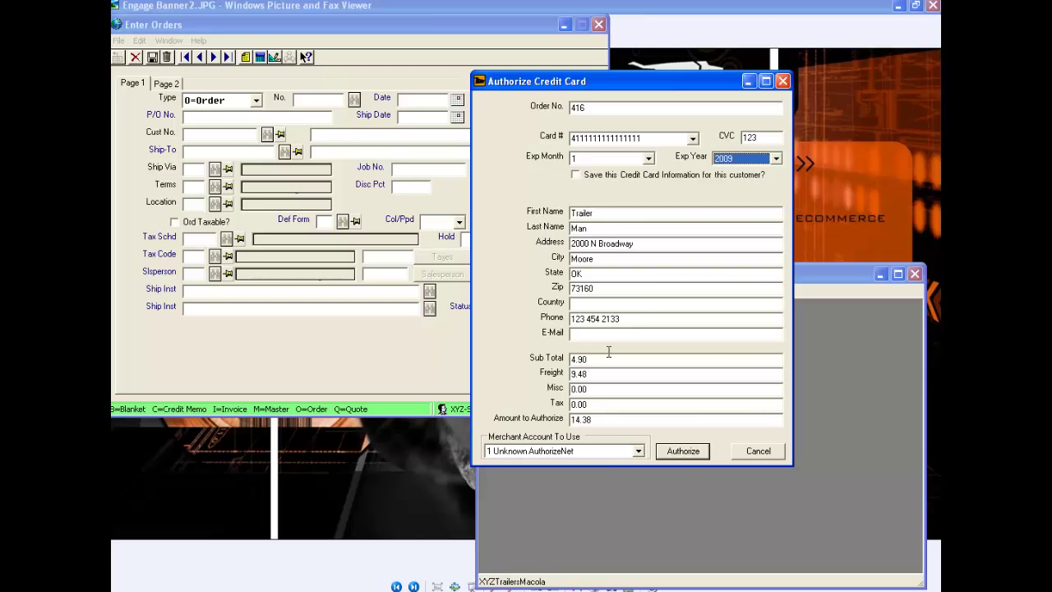
# Authorize the credit card payment for the order and close the Enter Orders form.
pyautogui.click(682, 454)
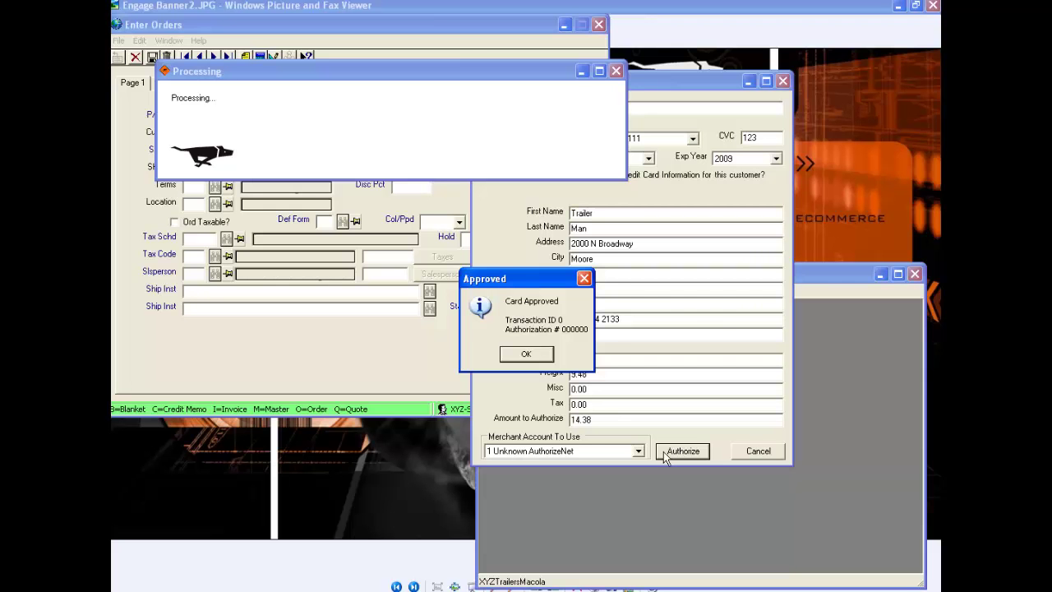
pyautogui.click(526, 353)
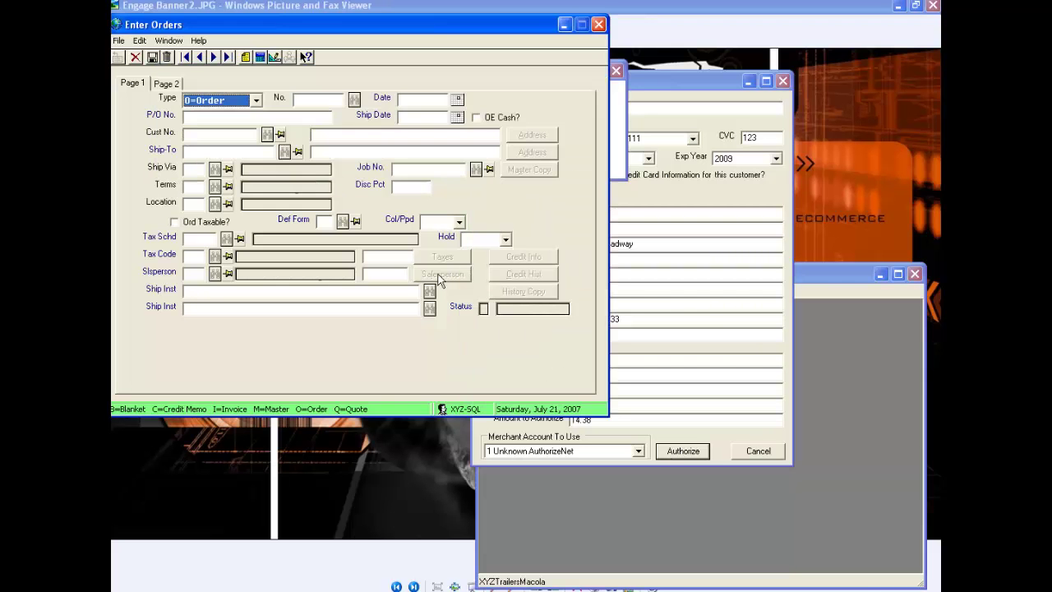
pyautogui.click(599, 27)
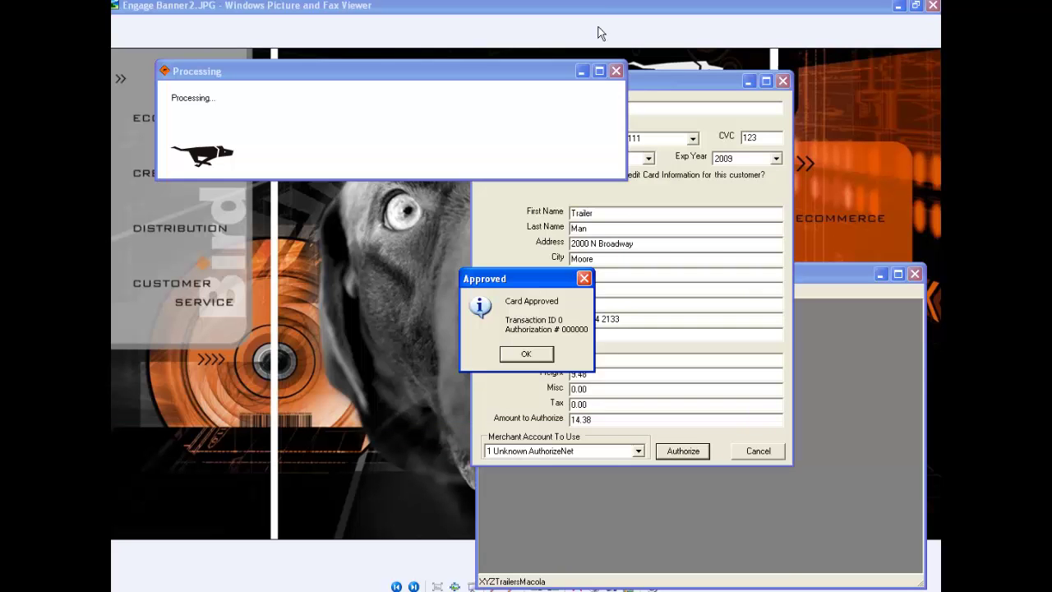
pyautogui.click(526, 353)
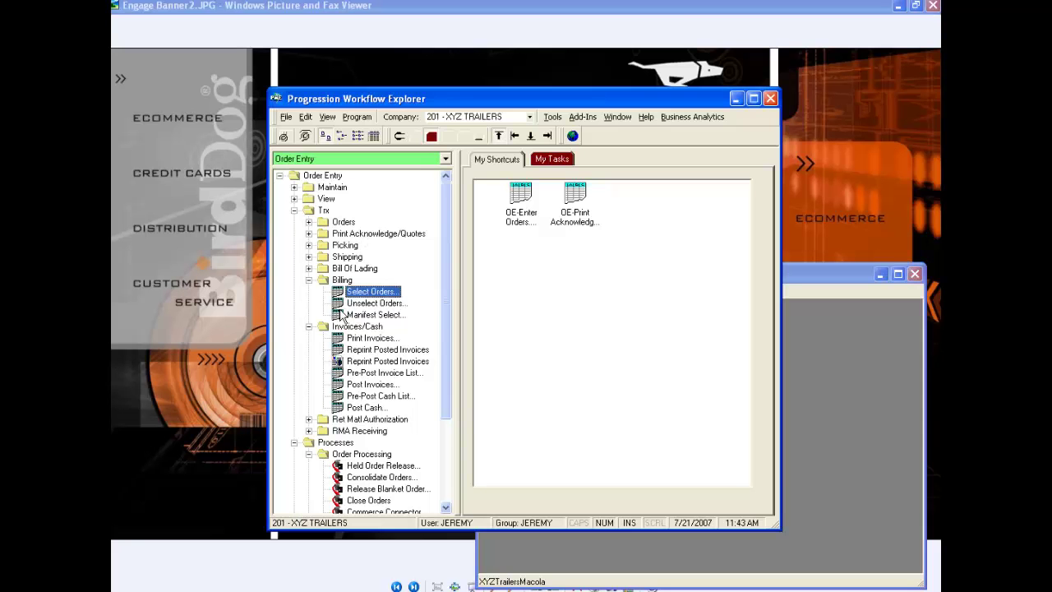
# Open Select Orders for billing in Progression Workflow Explorer and try to load the order by its number.
pyautogui.doubleClick(369, 293)
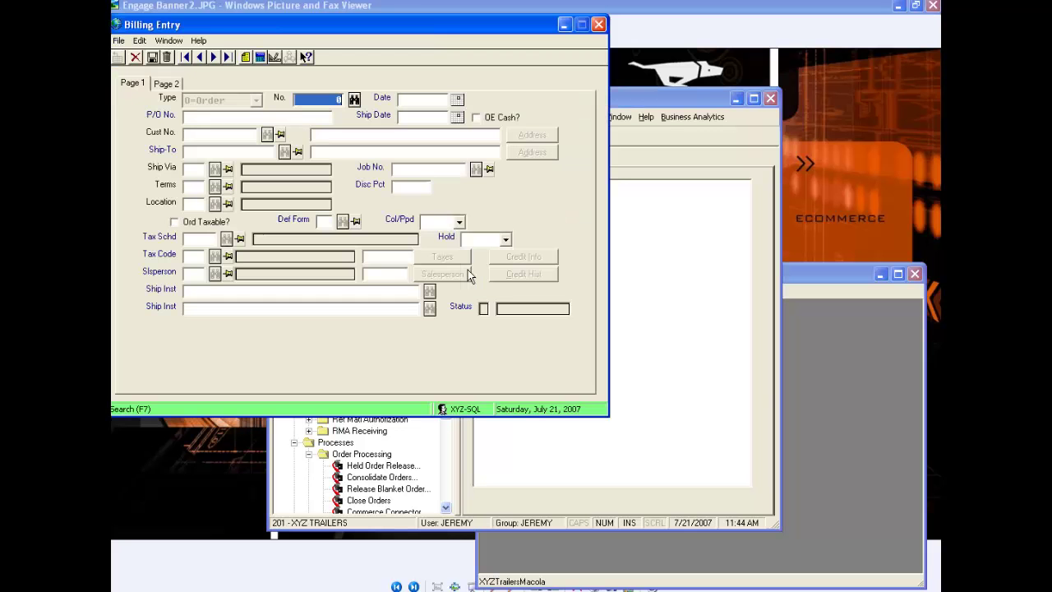
pyautogui.write('416')
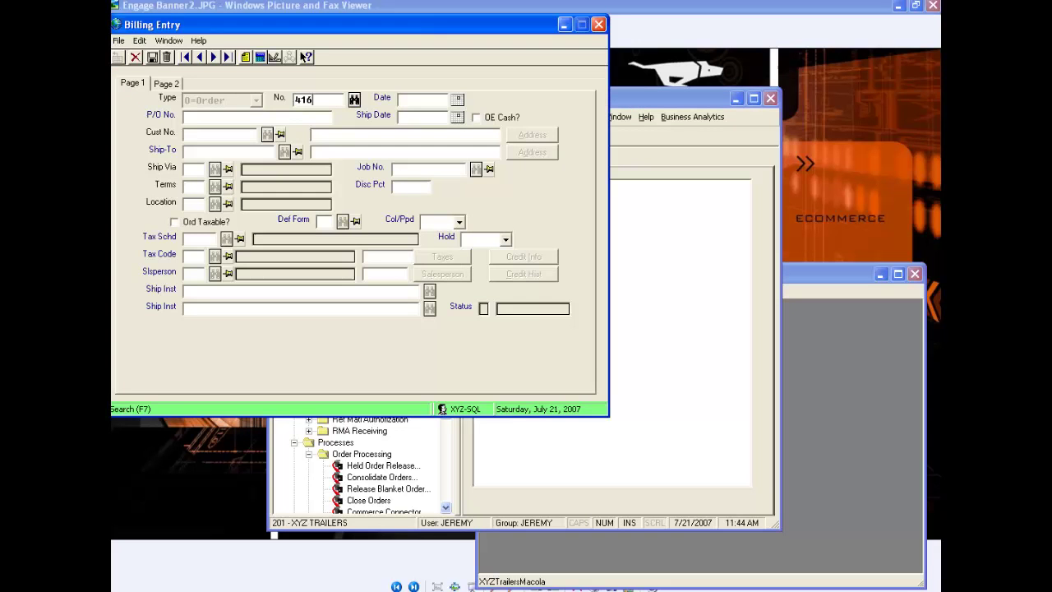
pyautogui.press('Tab')
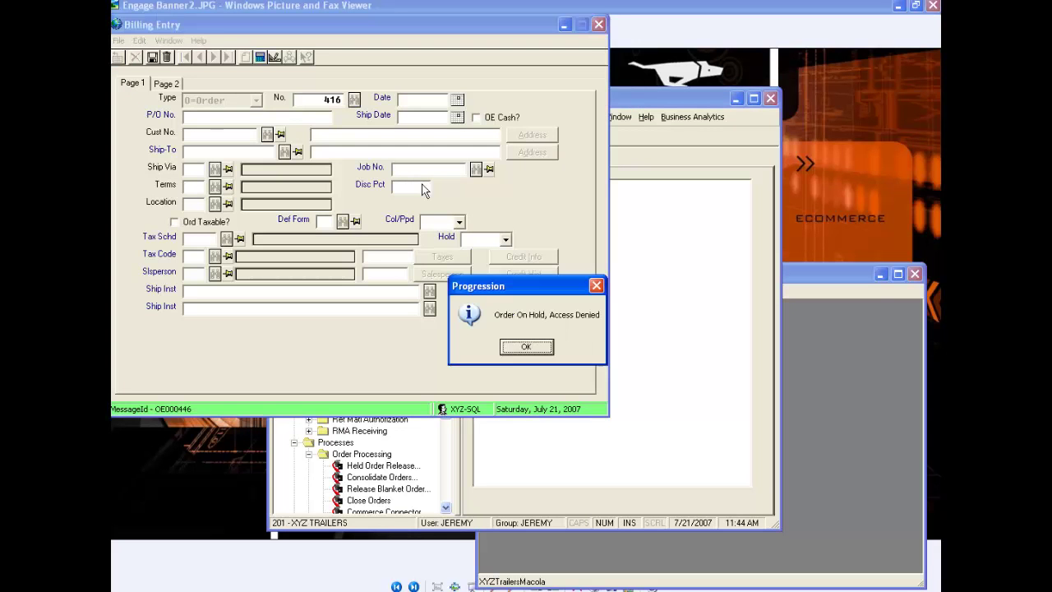
pyautogui.click(525, 348)
pyautogui.click(525, 349)
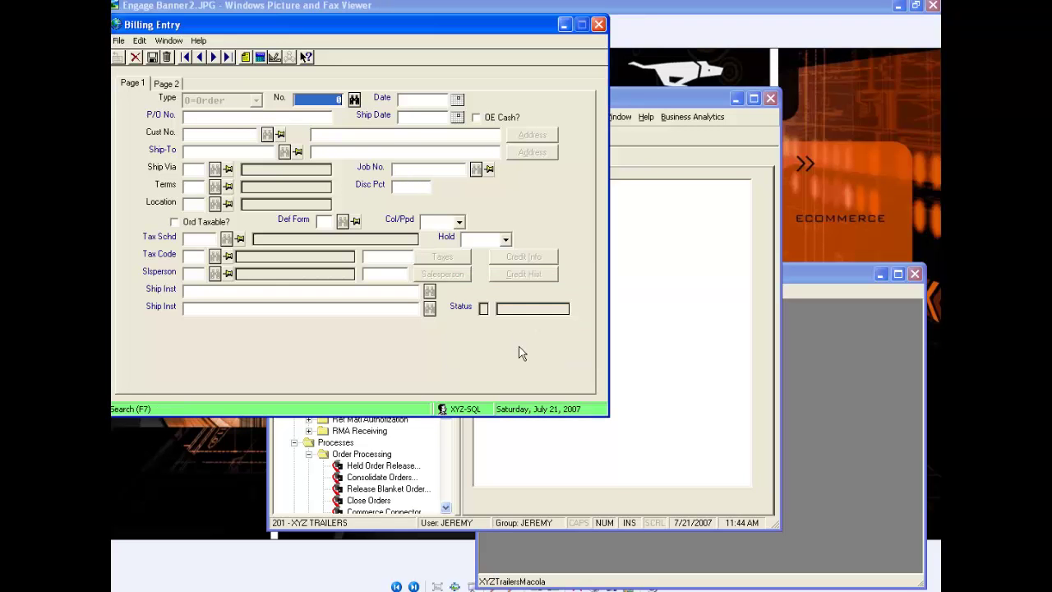
# Load the order in Held Order Release, save it with its existing settings and close the form.
pyautogui.click(485, 522)
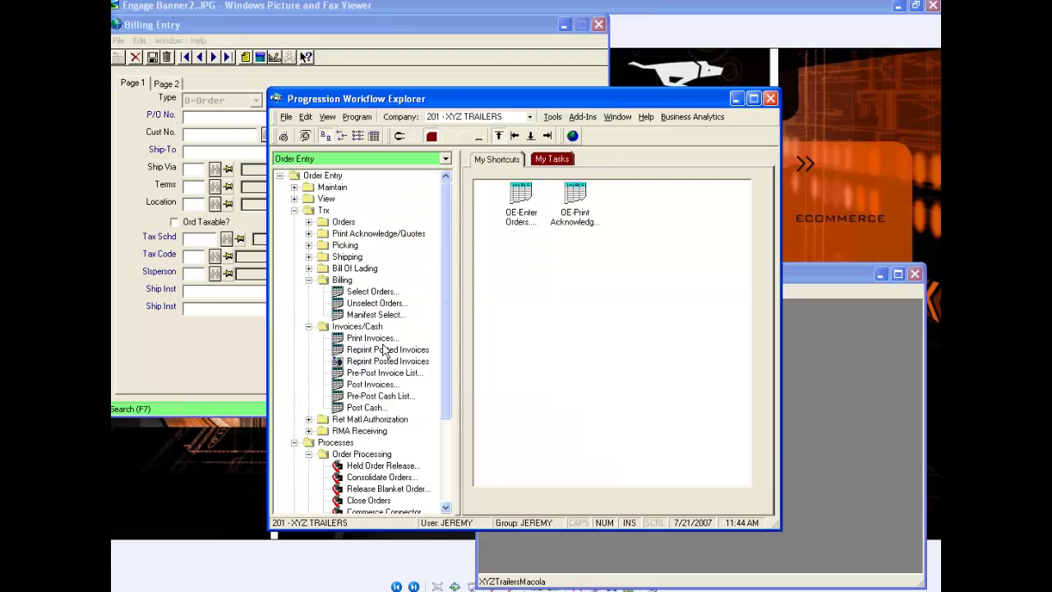
pyautogui.doubleClick(385, 466)
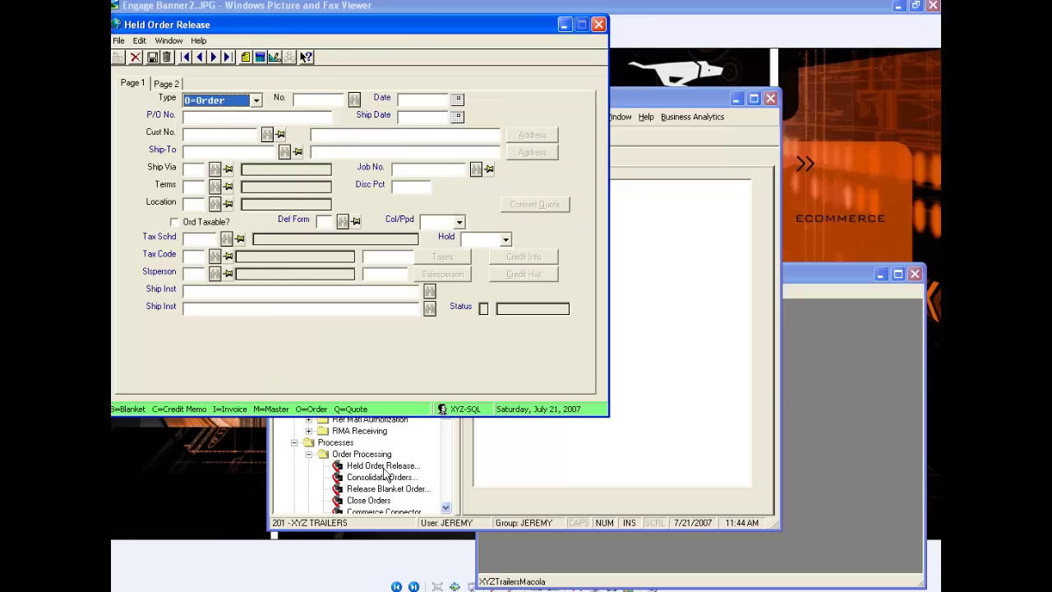
pyautogui.press('Tab')
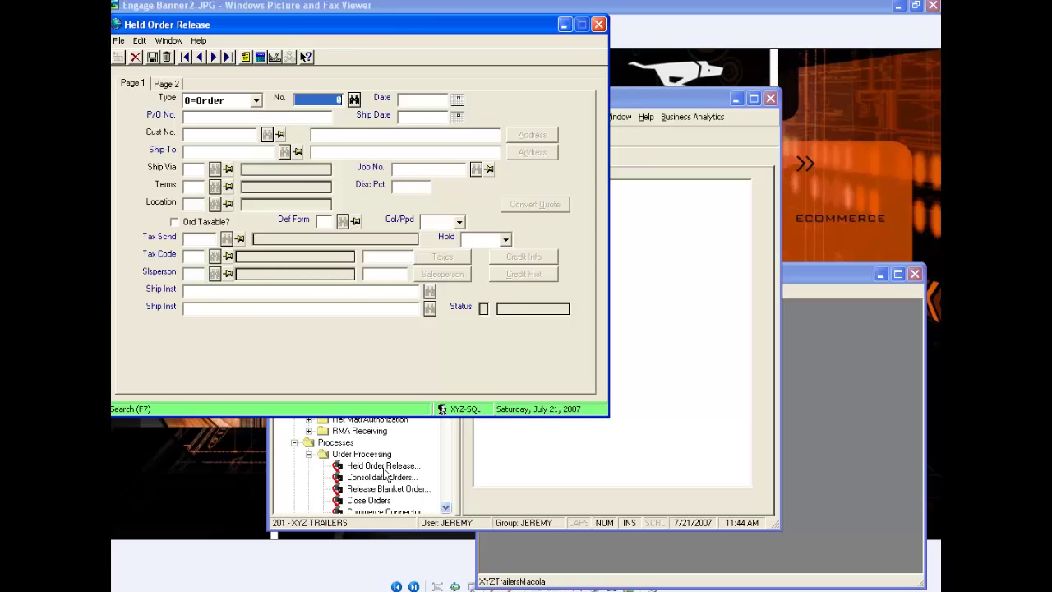
pyautogui.write('416')
pyautogui.press('Tab')
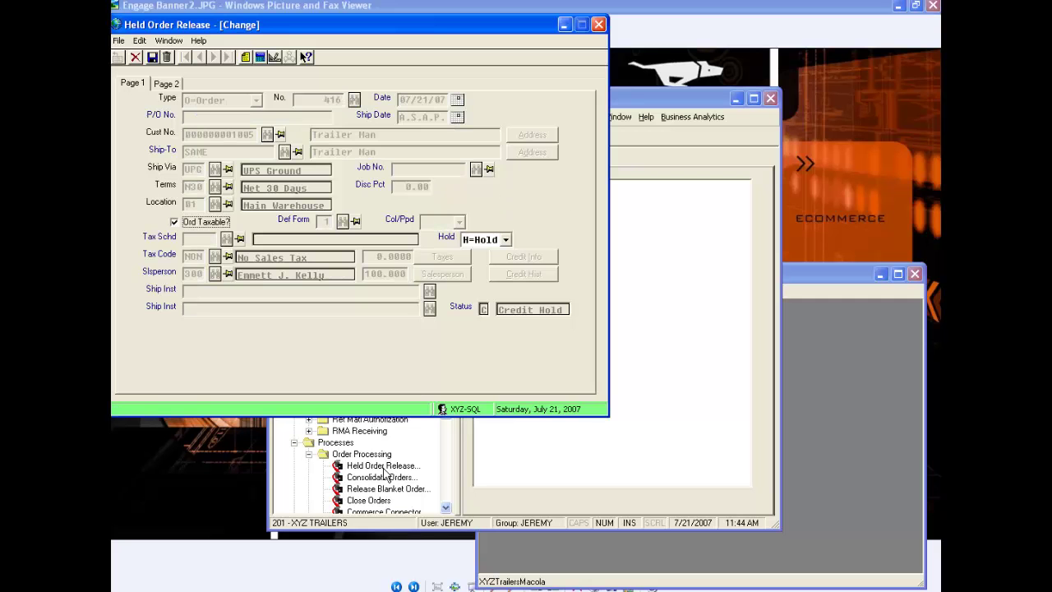
pyautogui.click(153, 58)
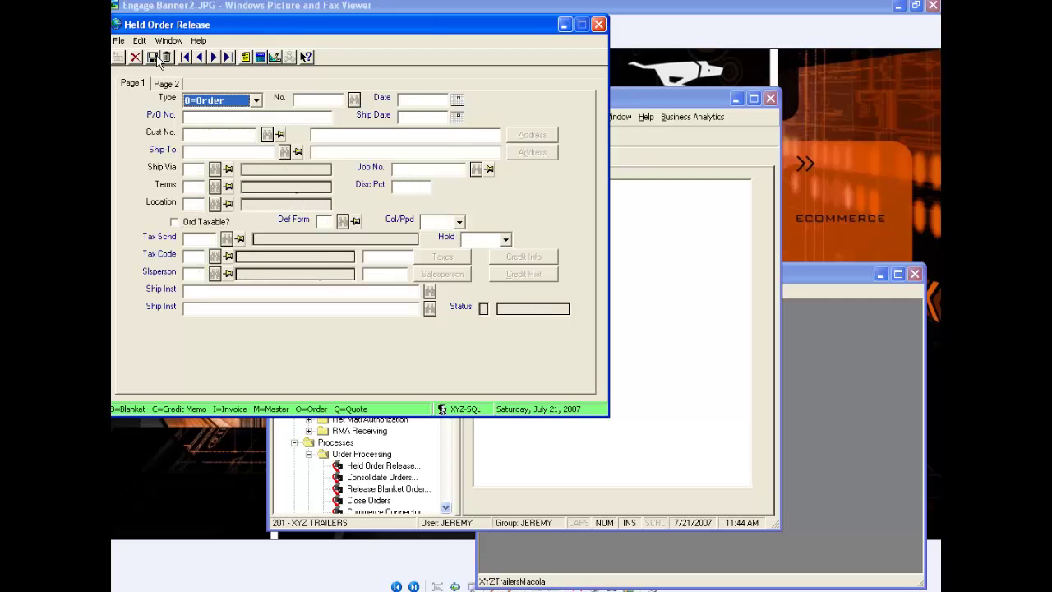
pyautogui.click(136, 57)
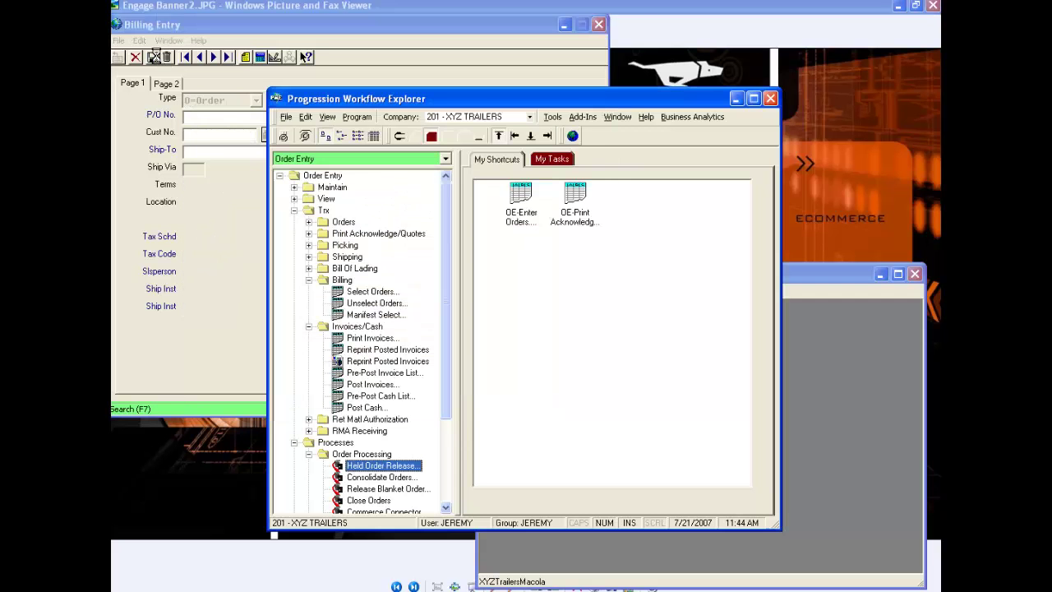
# Reopen Select Orders for billing and try again to load the order in Billing Entry.
pyautogui.doubleClick(370, 293)
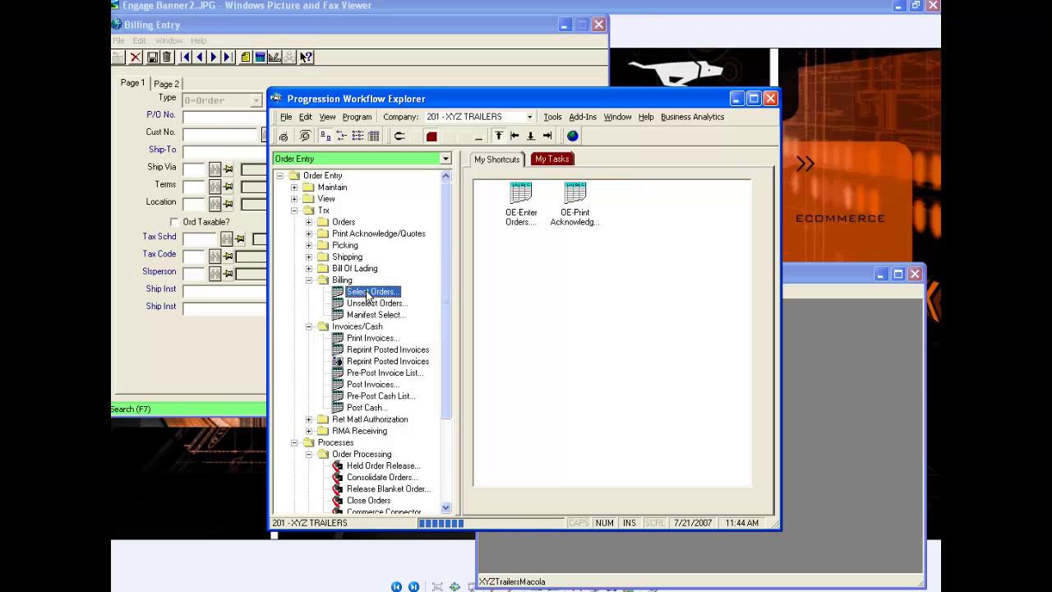
pyautogui.click(586, 24)
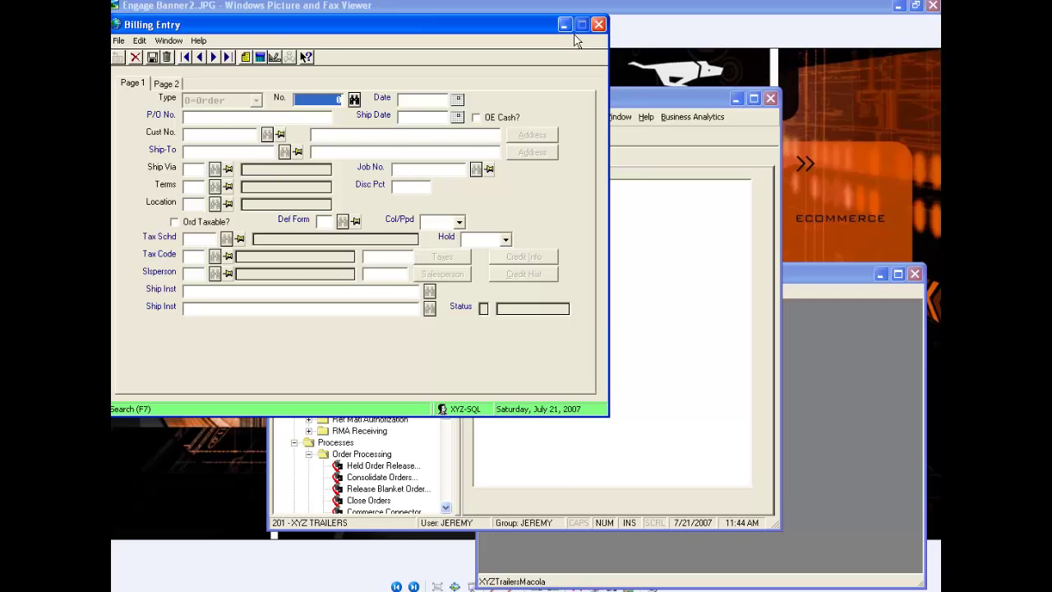
pyautogui.write('416')
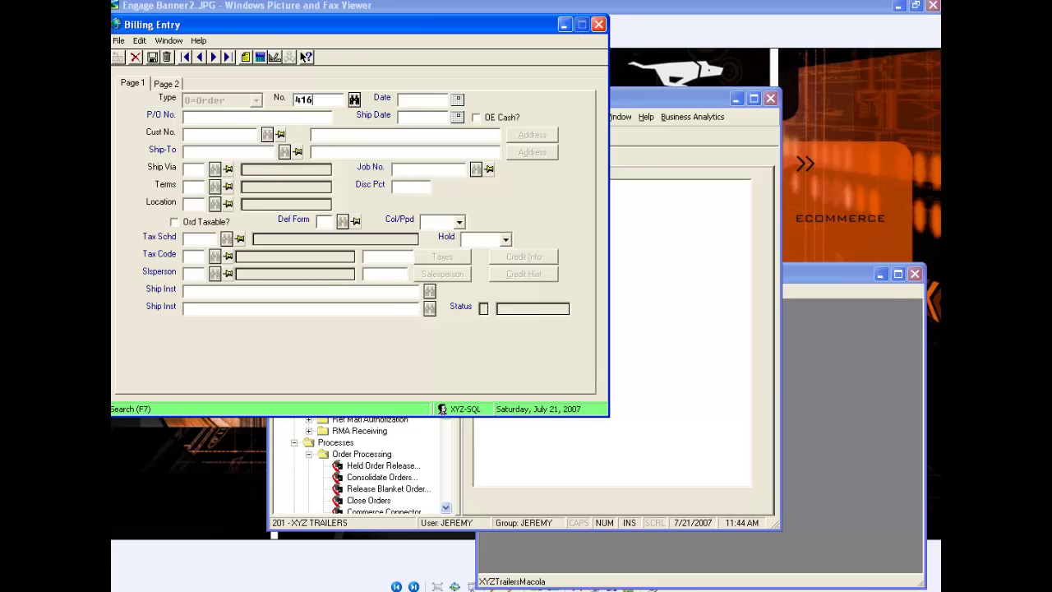
pyautogui.press('Tab')
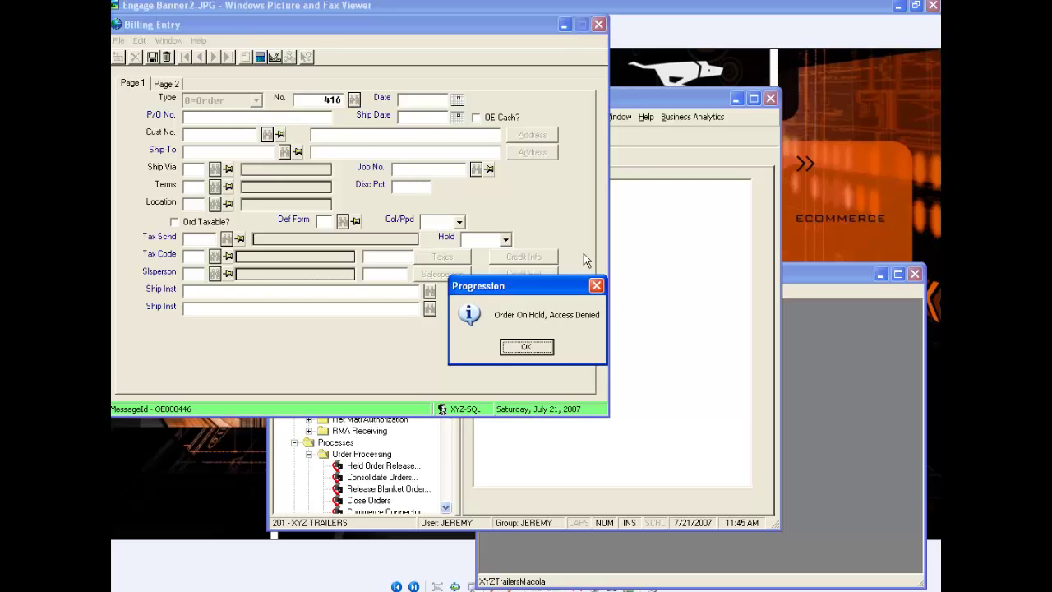
pyautogui.click(535, 348)
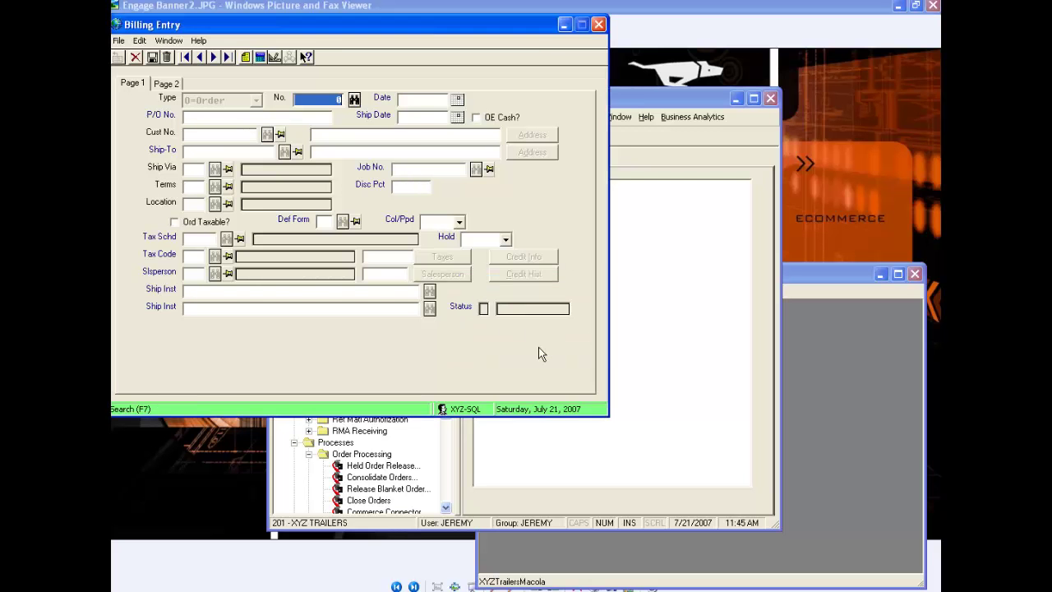
# Open Held Order Release in Progression Workflow Explorer and load the order on credit hold for changing by its number.
pyautogui.click(652, 289)
pyautogui.click(379, 466)
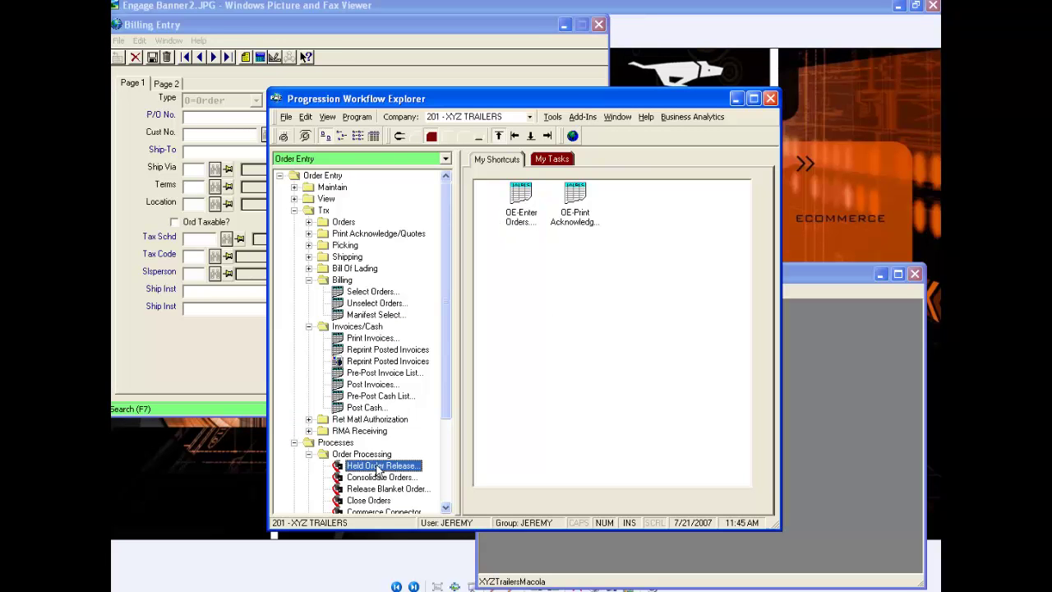
pyautogui.doubleClick(369, 467)
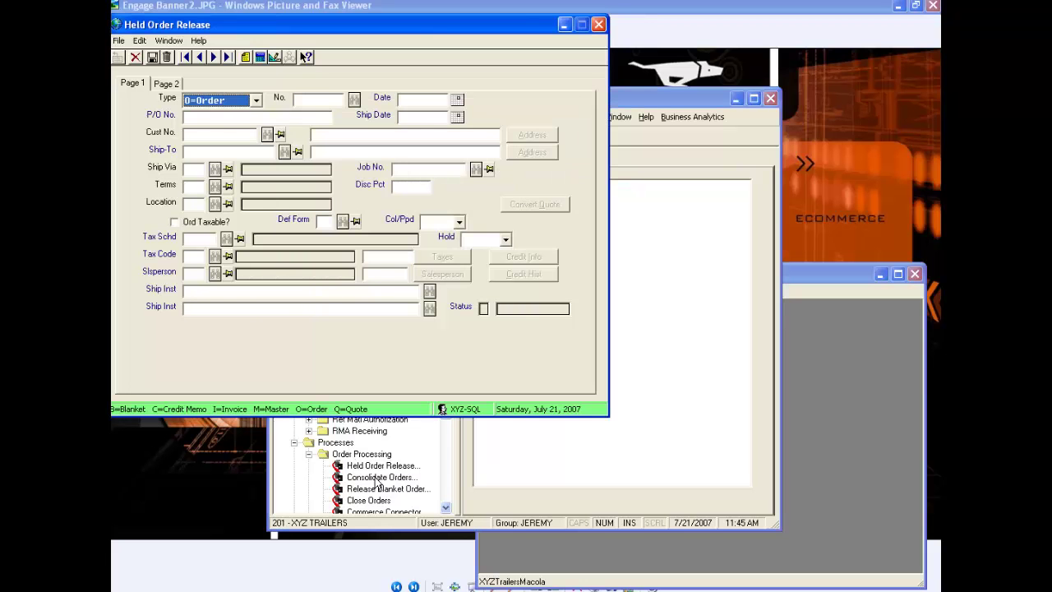
pyautogui.press('Tab')
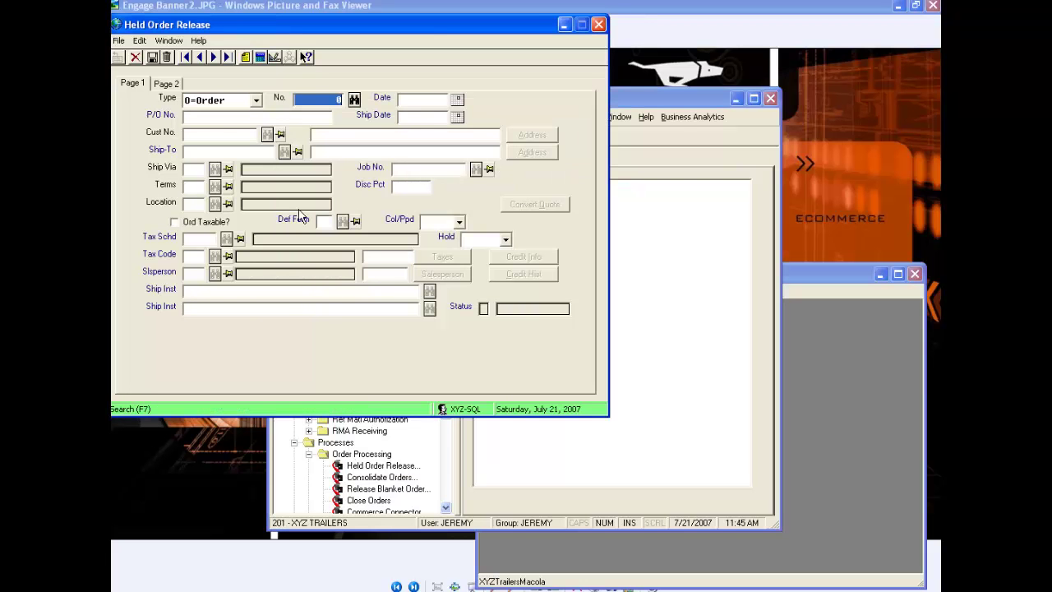
pyautogui.write('416')
pyautogui.press('Tab')
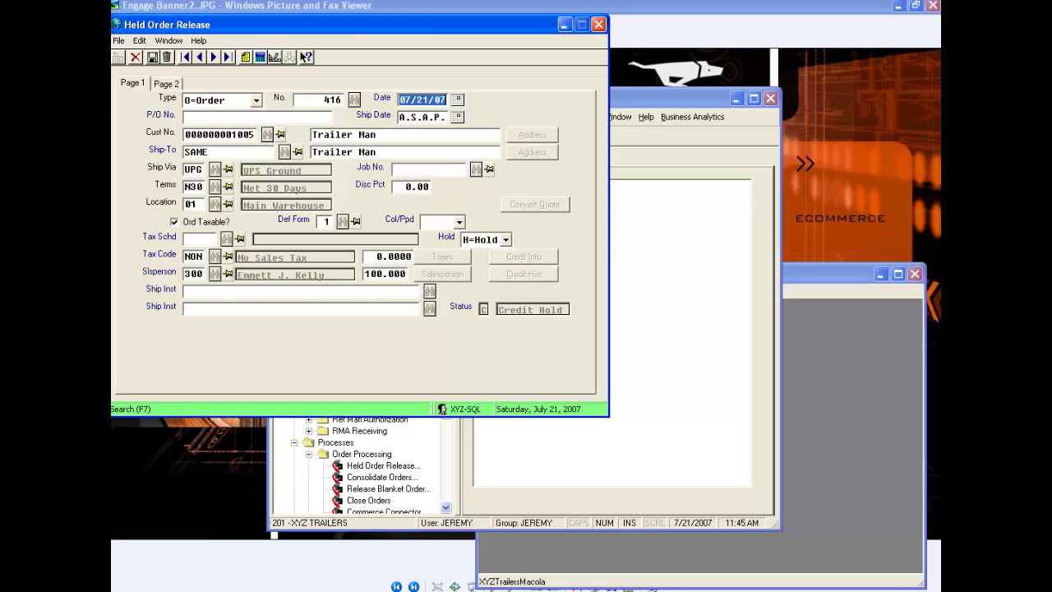
pyautogui.press('Escape')
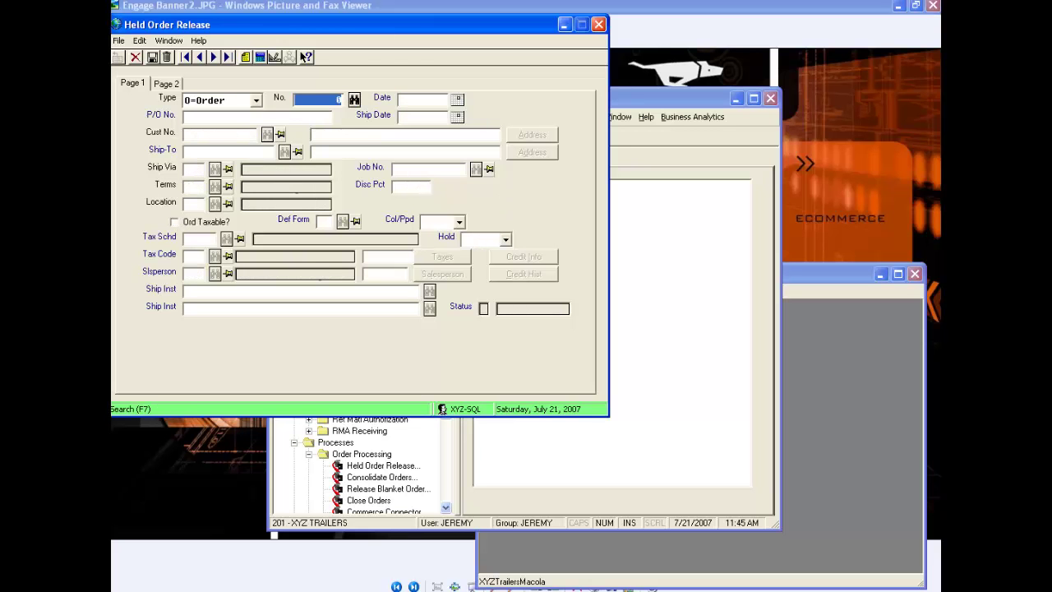
pyautogui.write('416')
pyautogui.press('Tab')
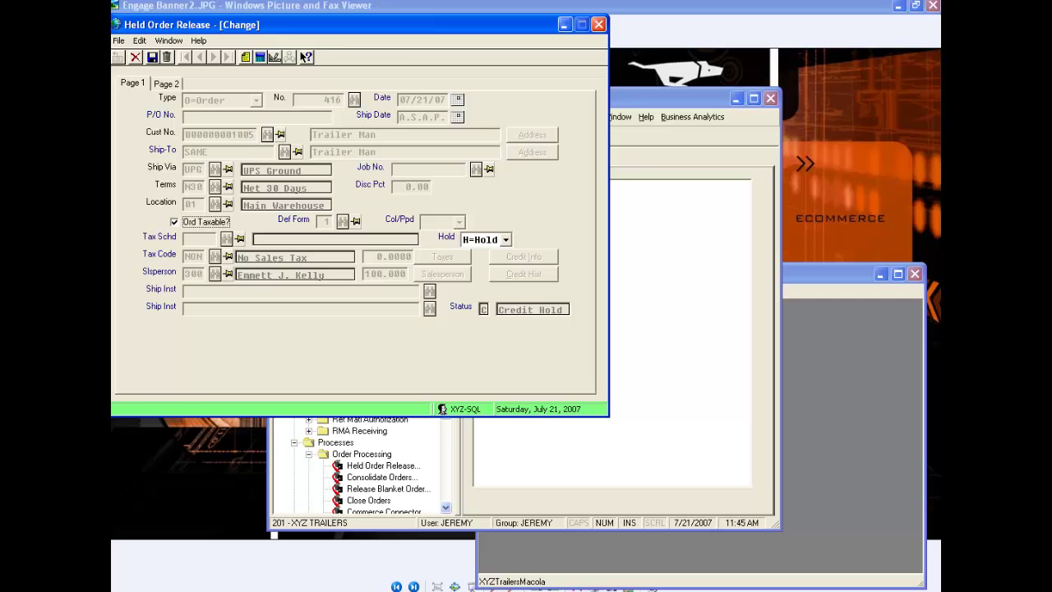
# Release the order by setting its Hold value to blank and save the record.
pyautogui.click(506, 240)
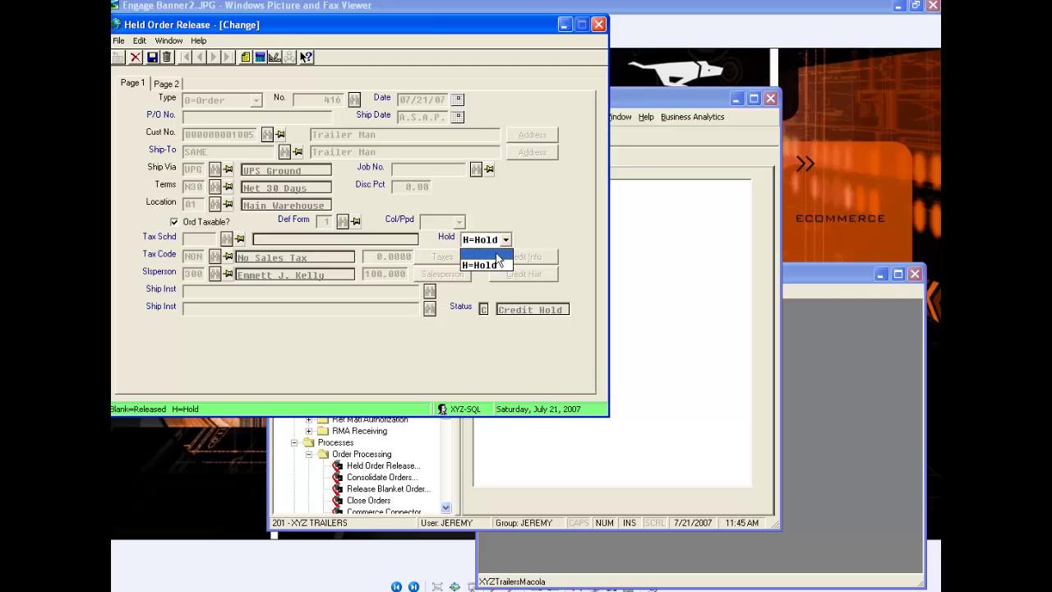
pyautogui.click(497, 255)
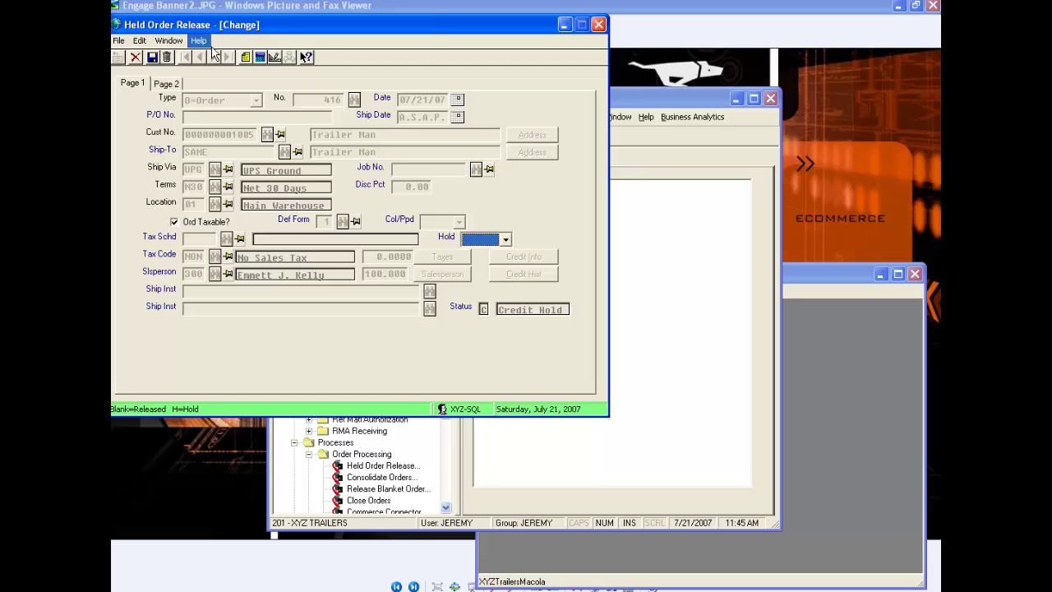
pyautogui.click(152, 57)
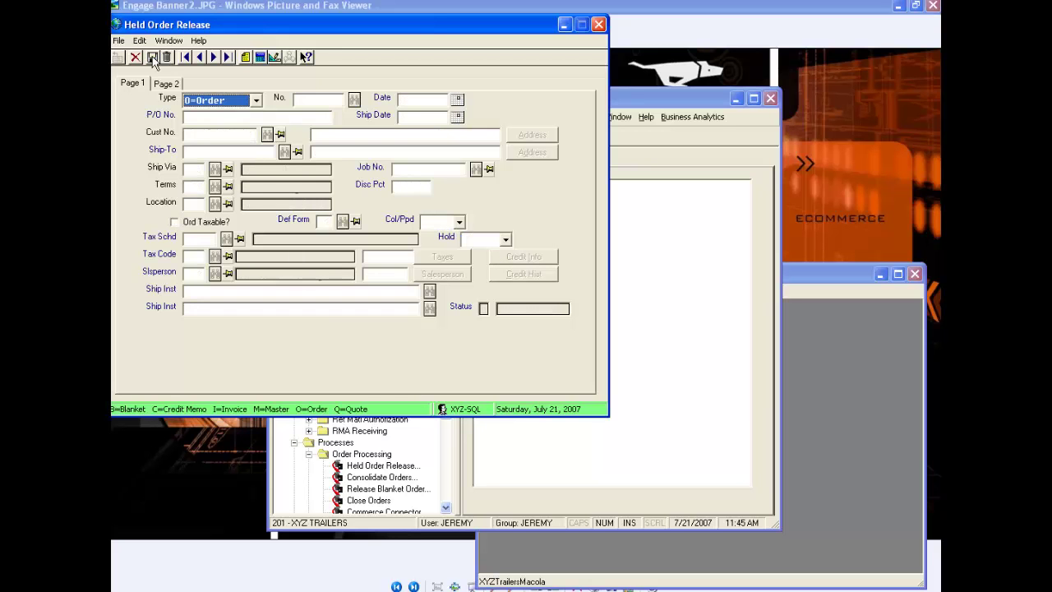
# Open Select Orders for billing from Progression Workflow Explorer and load the released order in Billing Entry by its number.
pyautogui.click(745, 246)
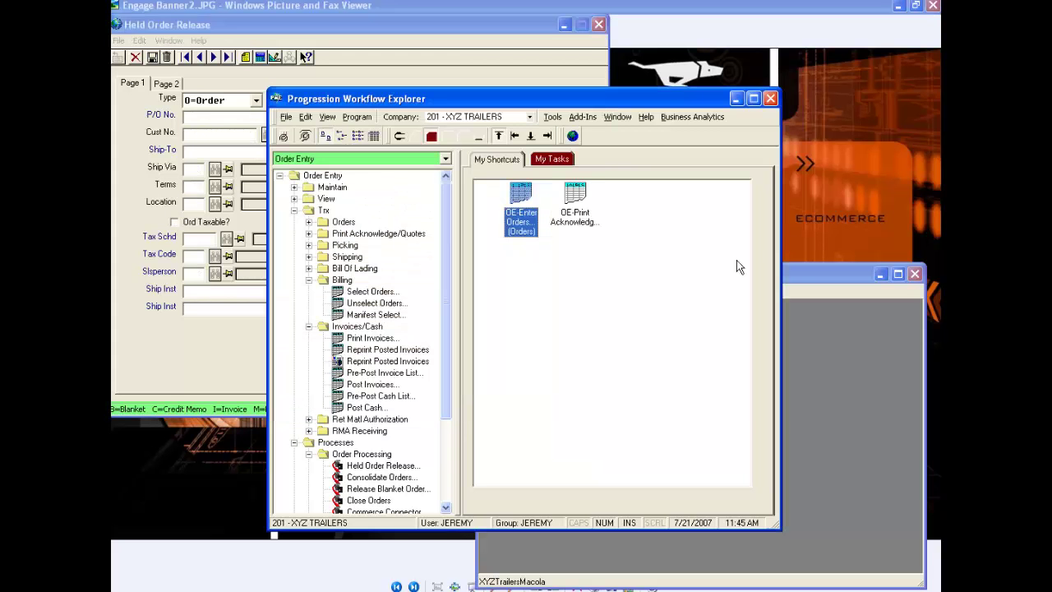
pyautogui.doubleClick(368, 294)
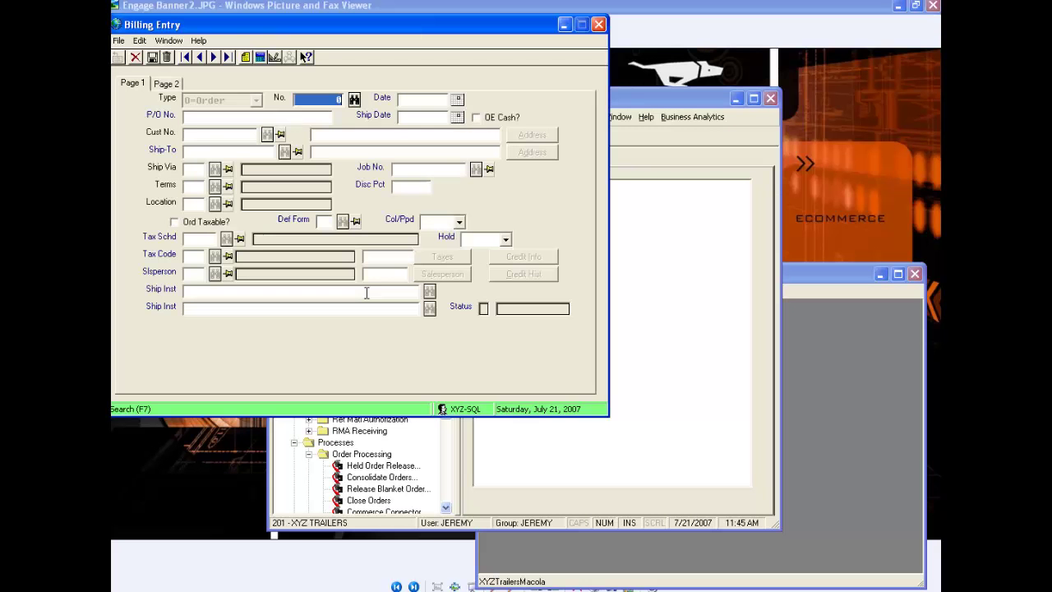
pyautogui.write('41')
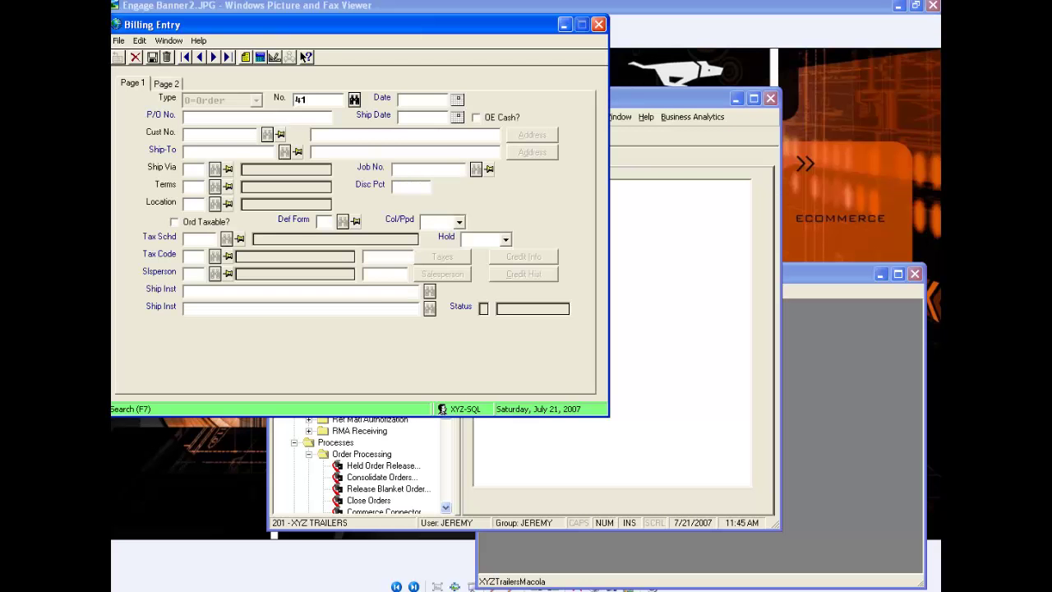
pyautogui.write('6')
pyautogui.press('Return')
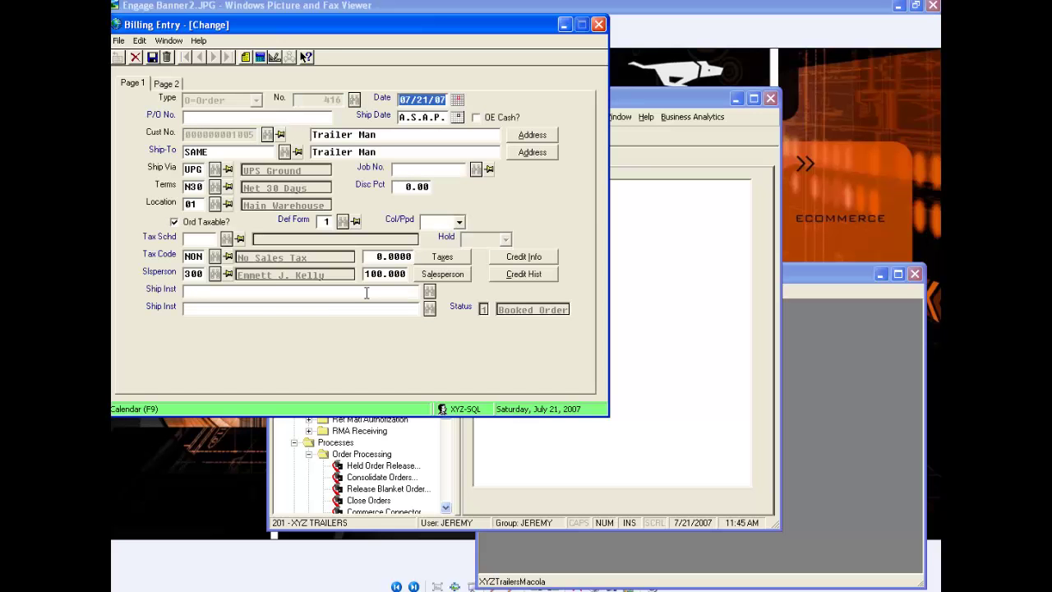
# Select the order for billing with Bill All Items, accept its billing information and put away the Billing Entry form.
pyautogui.press('Tab')
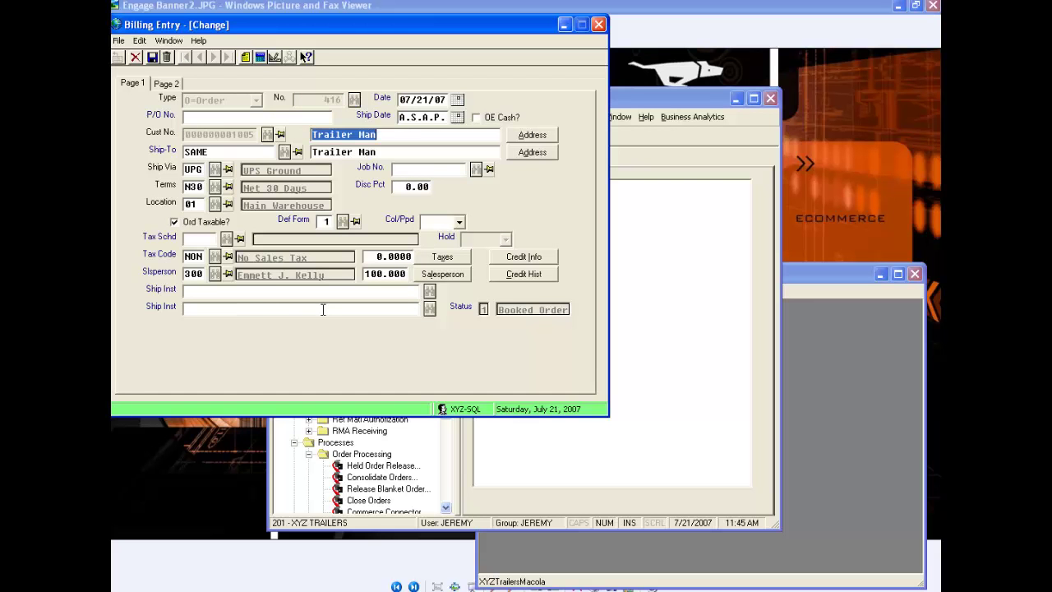
pyautogui.press('F10')
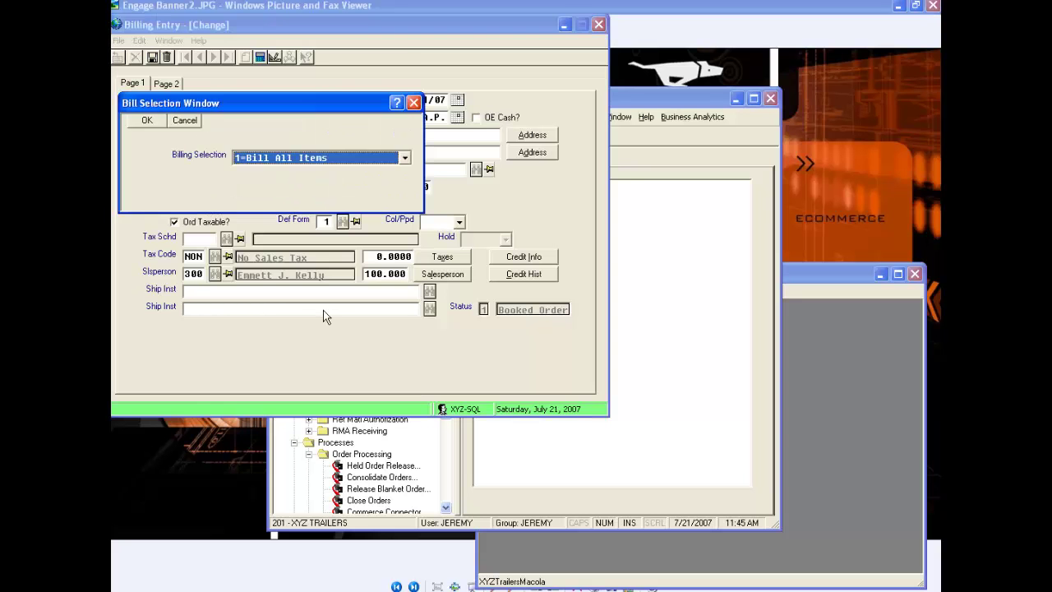
pyautogui.press('Return')
pyautogui.press('Return')
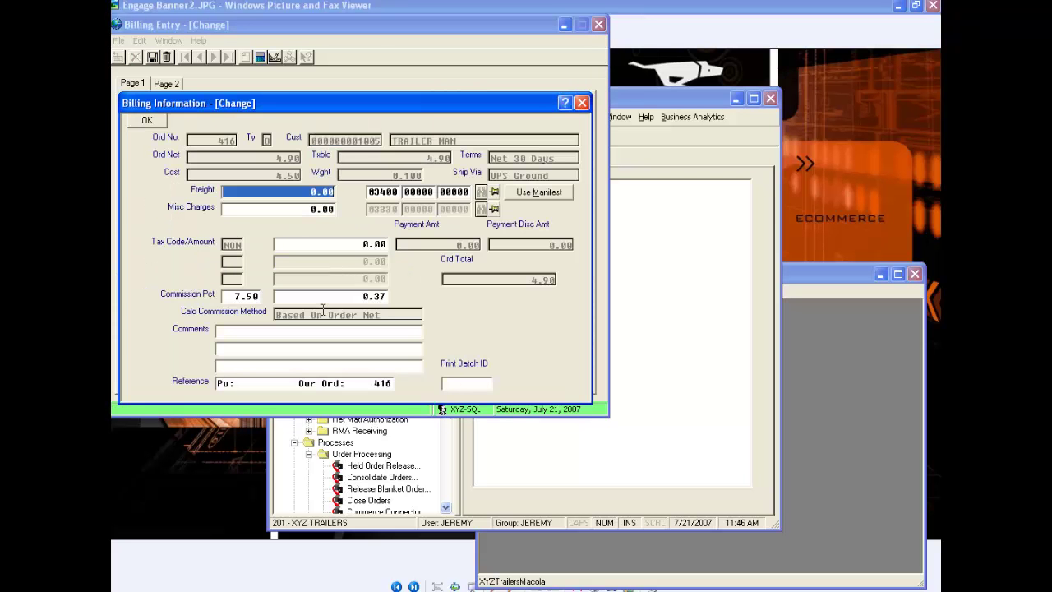
pyautogui.press('F10')
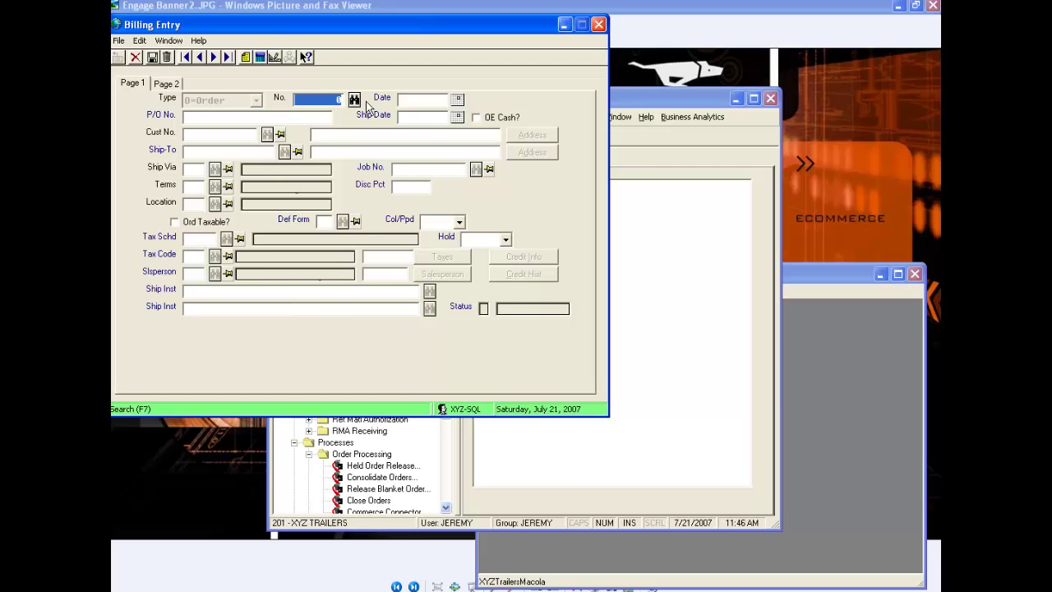
pyautogui.click(565, 25)
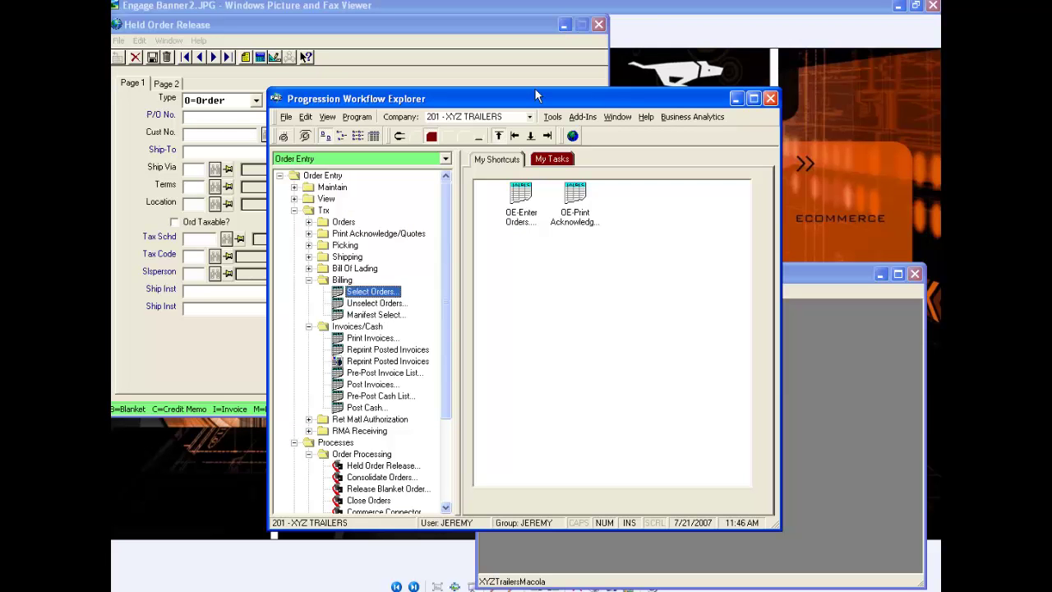
# Switch to BirdDog Distribution System, minimize Progression Workflow Explorer and open the credit card process Capture Selected Orders.
pyautogui.click(804, 279)
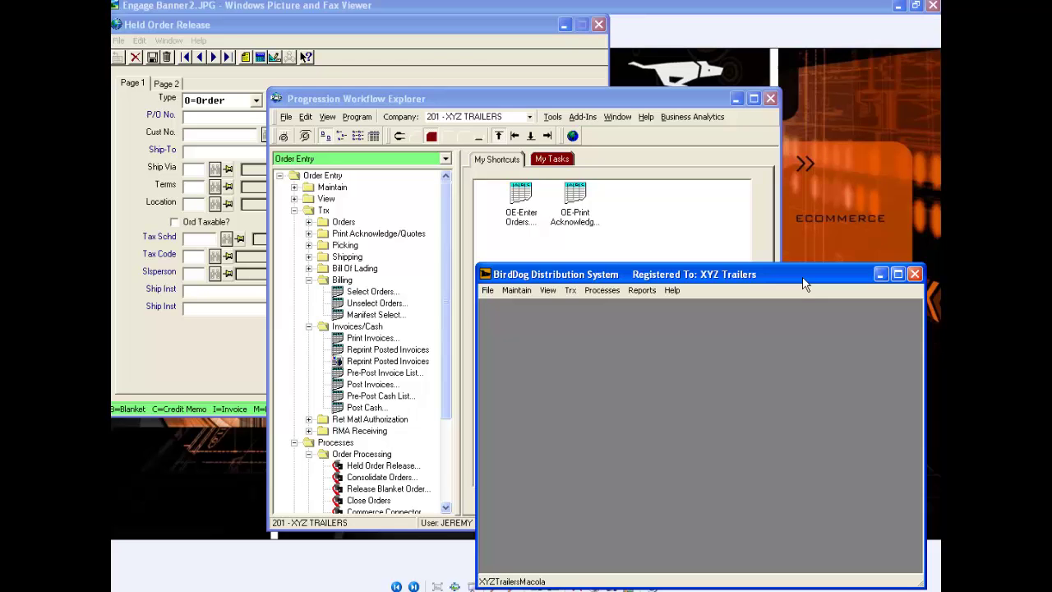
pyautogui.click(739, 100)
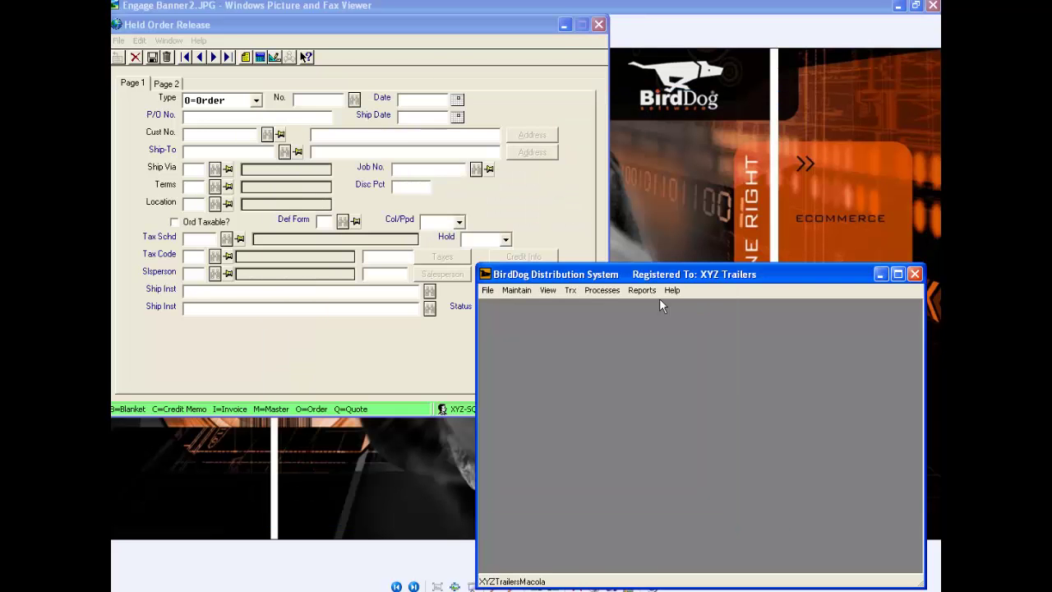
pyautogui.click(608, 290)
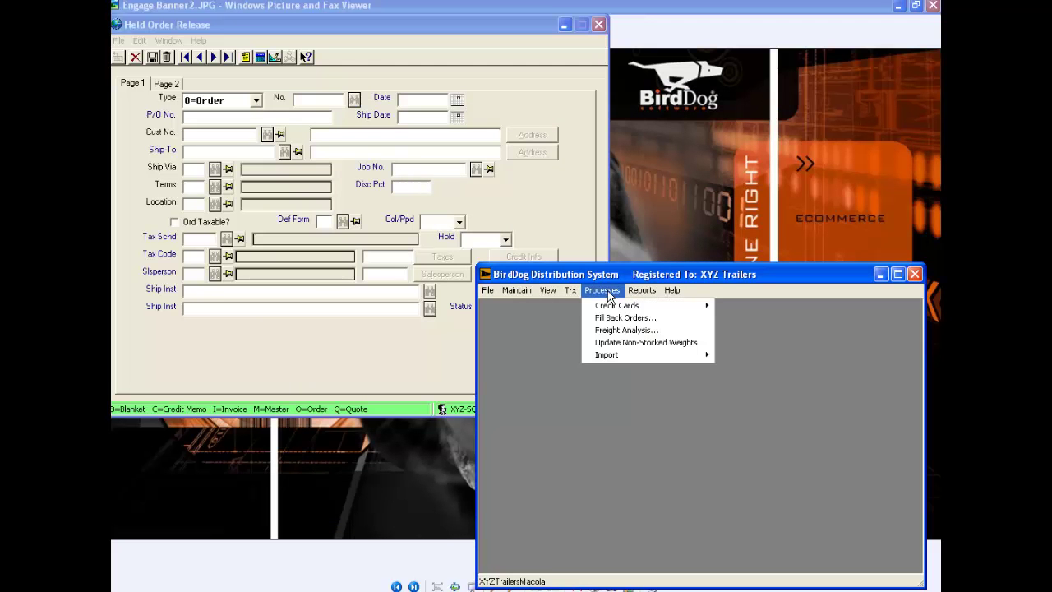
pyautogui.moveTo(610, 308)
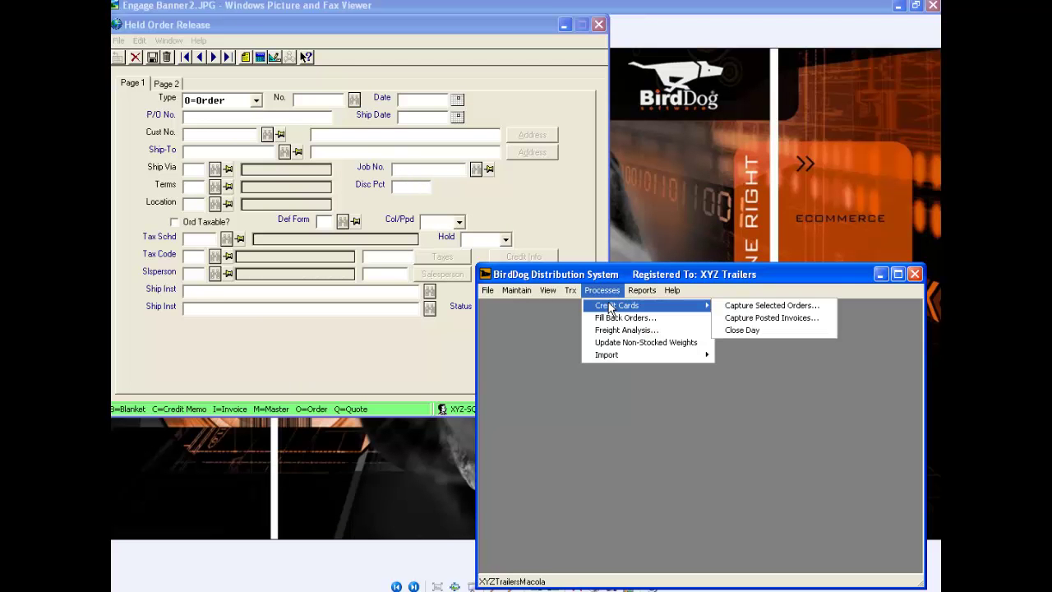
pyautogui.click(757, 309)
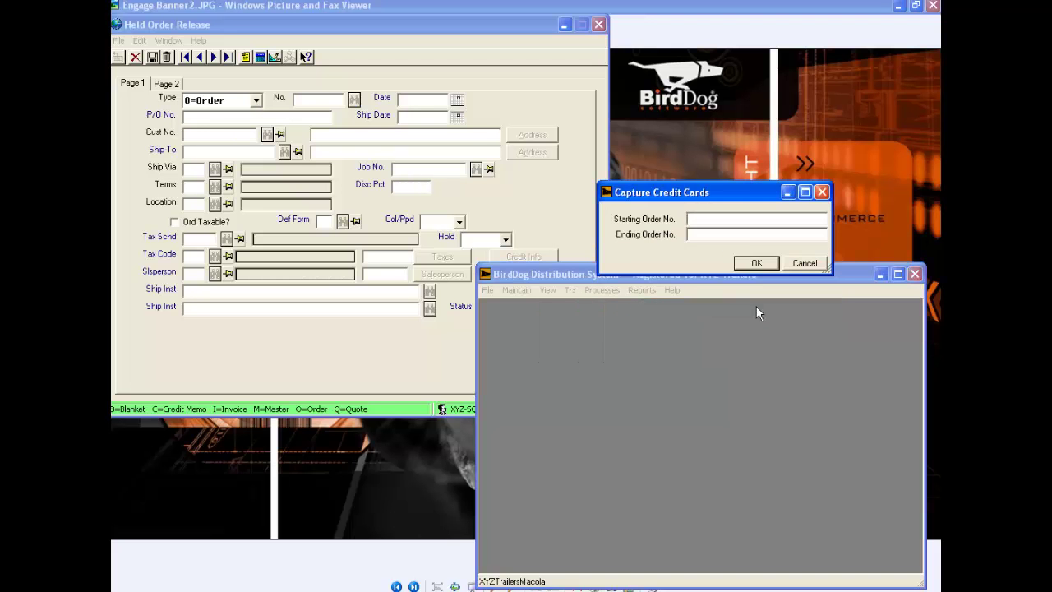
# Enter the order's number as both the starting and ending order and run the credit card capture.
pyautogui.click(745, 235)
pyautogui.write('416')
pyautogui.press('BackSpace')
pyautogui.press('BackSpace')
pyautogui.press('BackSpace')
pyautogui.click(744, 234)
pyautogui.hotkey('shift', 'Tab')
pyautogui.write('416')
pyautogui.press('Tab')
pyautogui.click(743, 263)
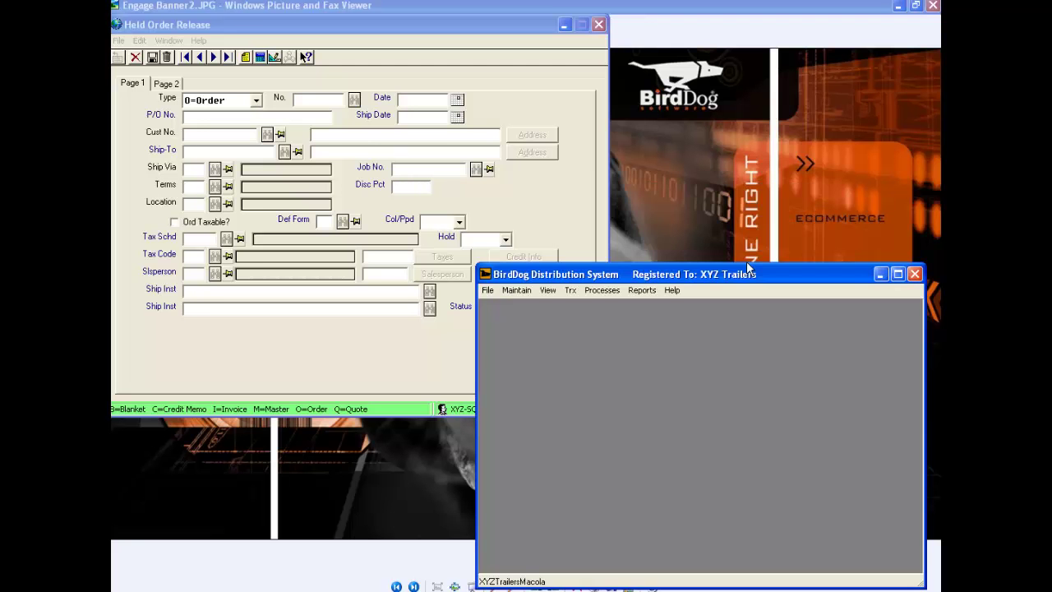
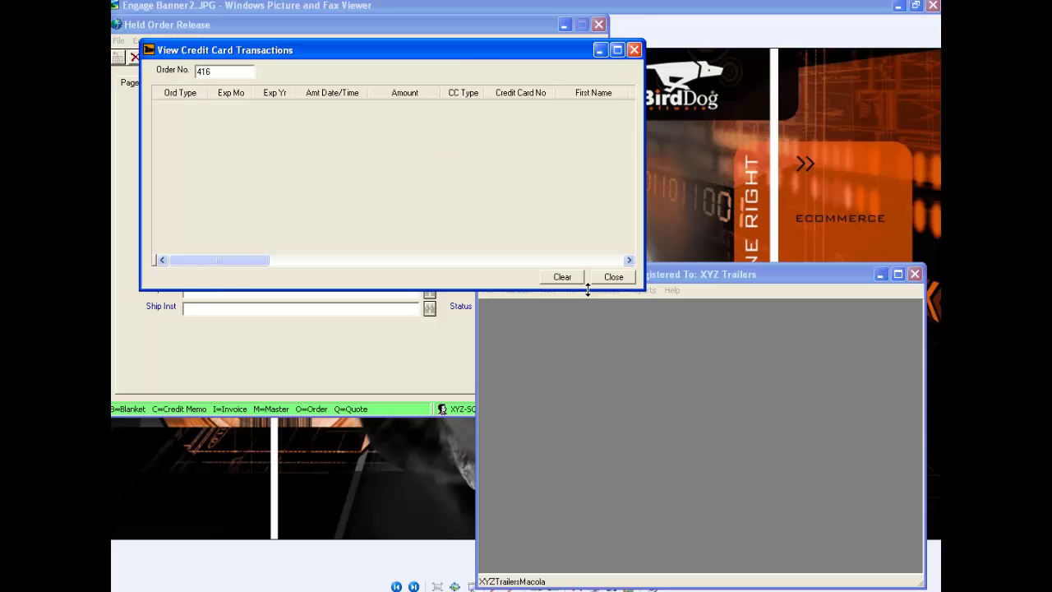
# Load the order's records in View Credit Card Transactions, review the capture and authorization columns, and close the window.
pyautogui.press('Return')
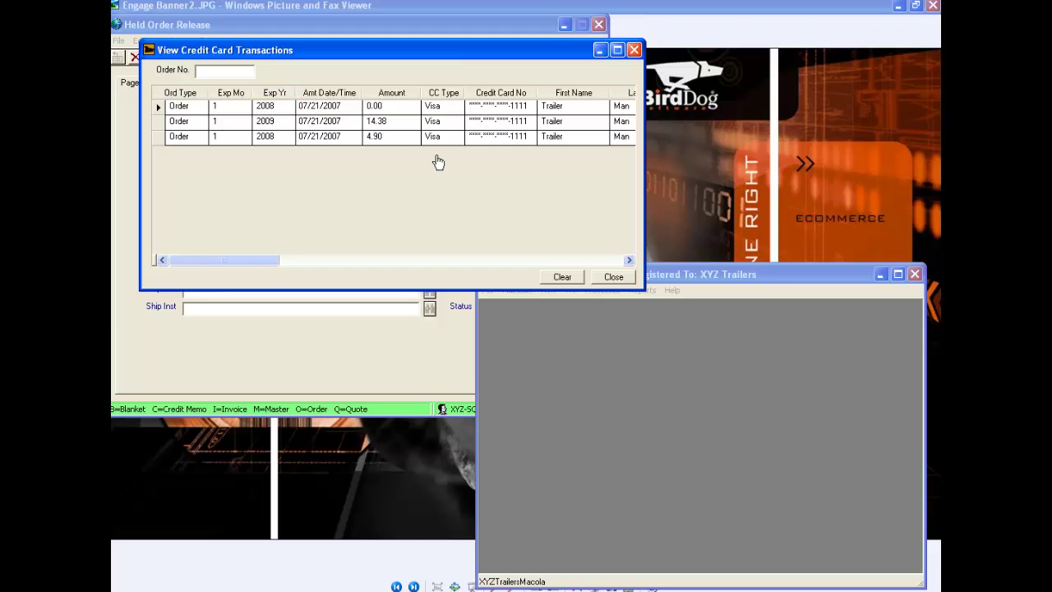
pyautogui.moveTo(246, 261); pyautogui.dragTo(321, 263)
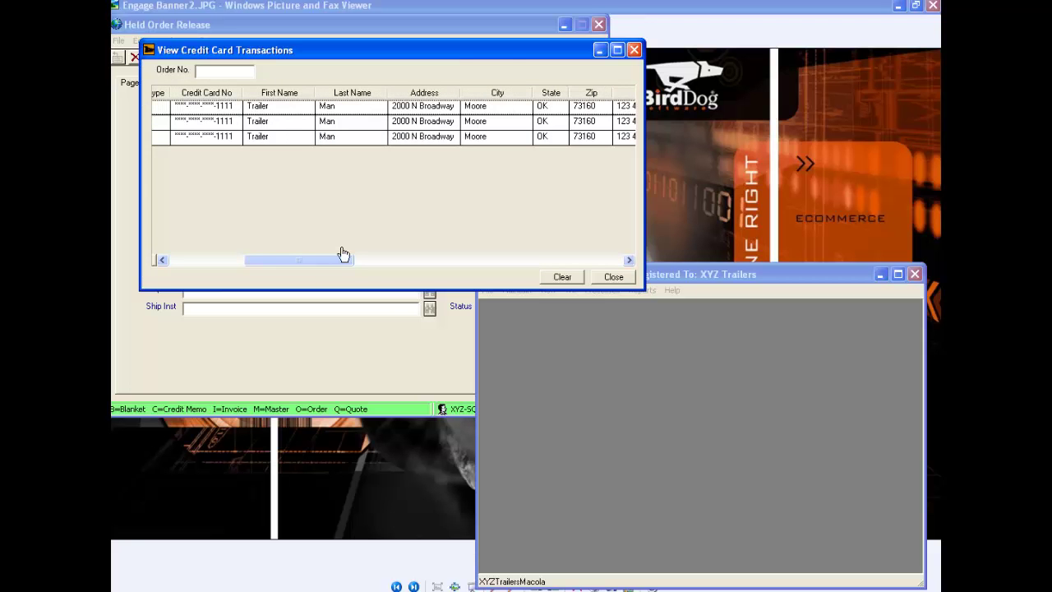
pyautogui.moveTo(335, 267); pyautogui.dragTo(461, 268)
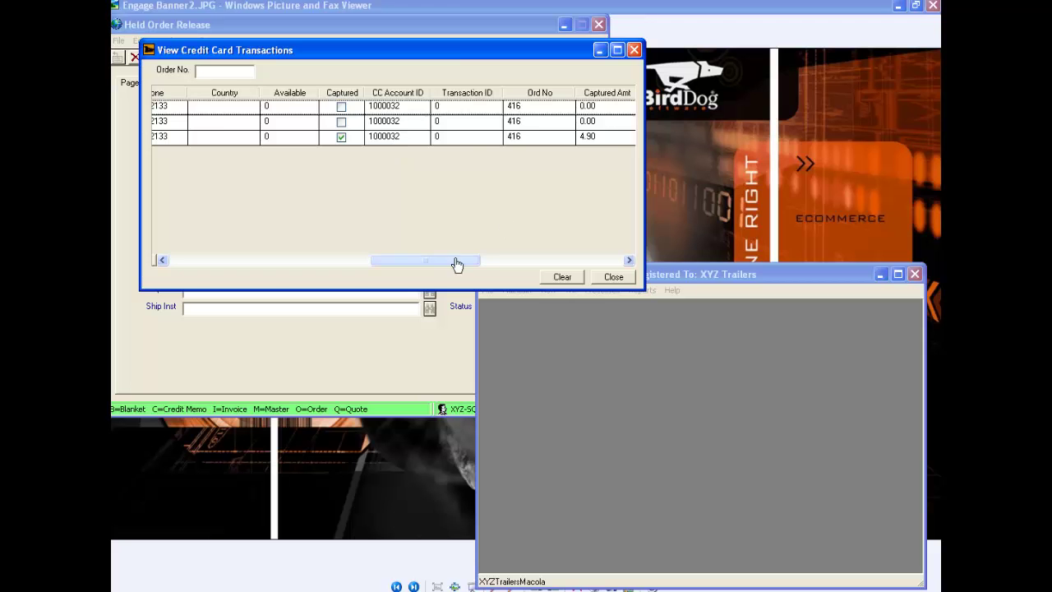
pyautogui.moveTo(458, 263); pyautogui.dragTo(513, 263)
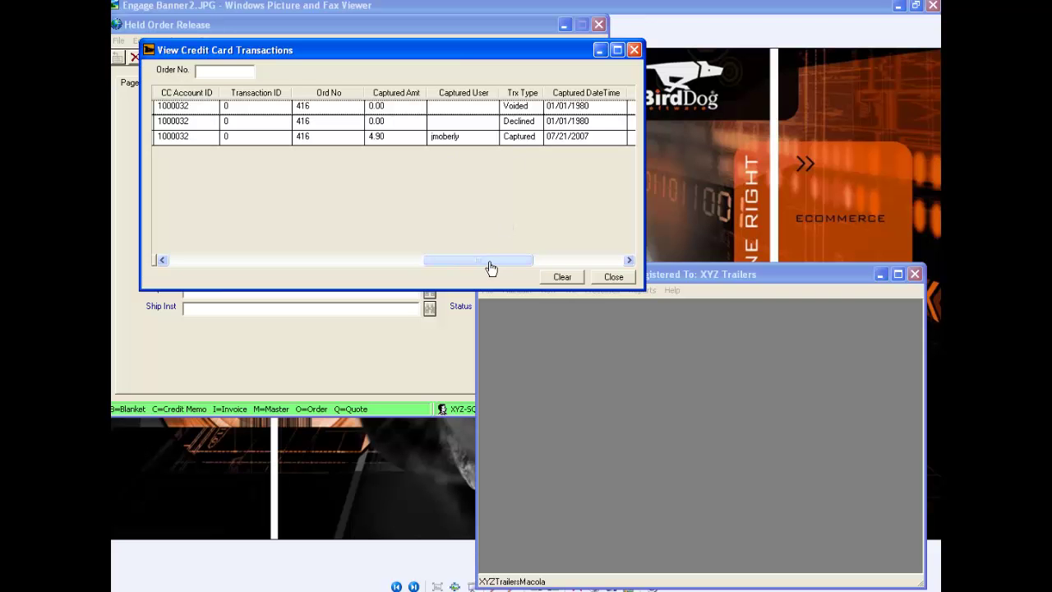
pyautogui.moveTo(490, 267); pyautogui.dragTo(587, 267)
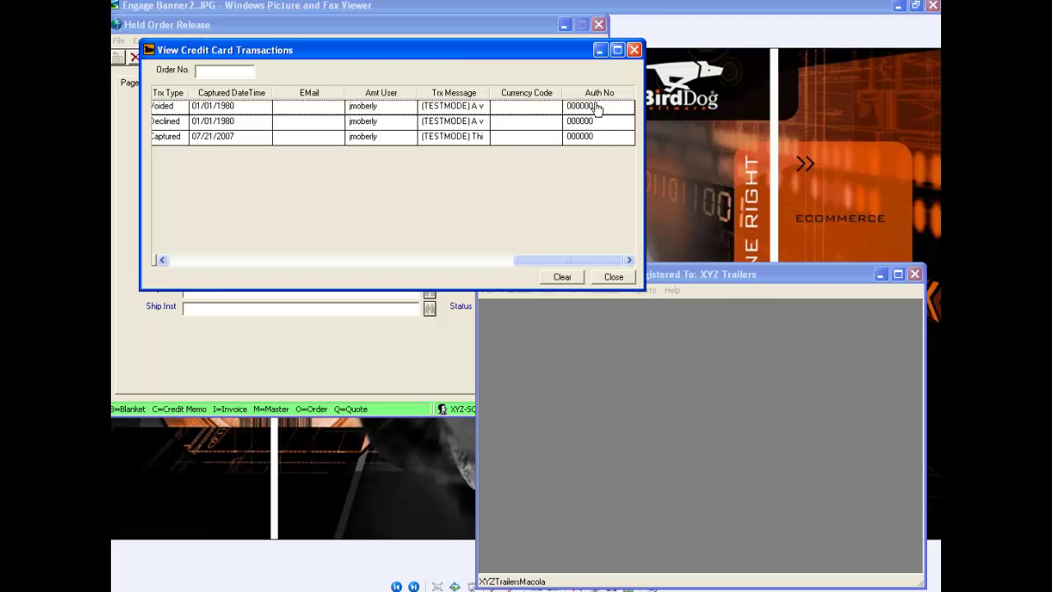
pyautogui.click(633, 53)
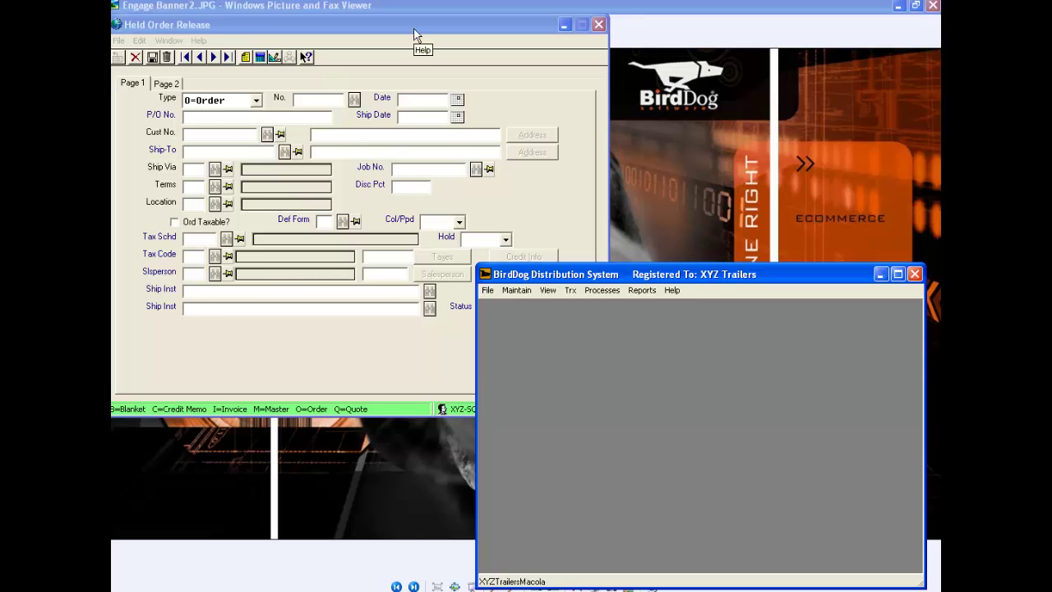
# Switch to Progression Workflow Explorer and run Print Invoices with the order's number as starting and ending order, accepting the out-of-range transaction date.
pyautogui.click(600, 25)
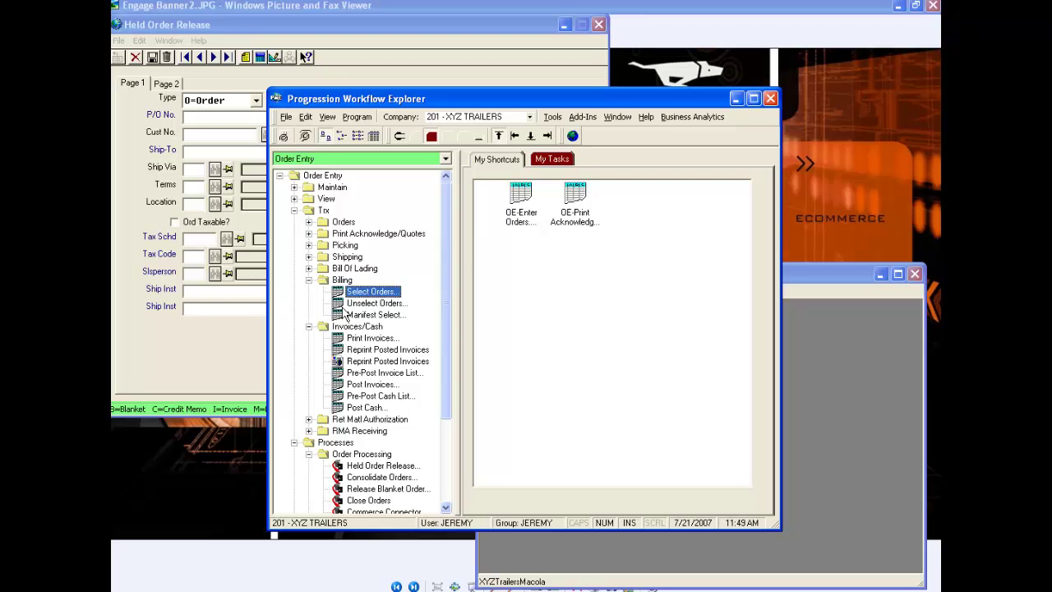
pyautogui.click(378, 339)
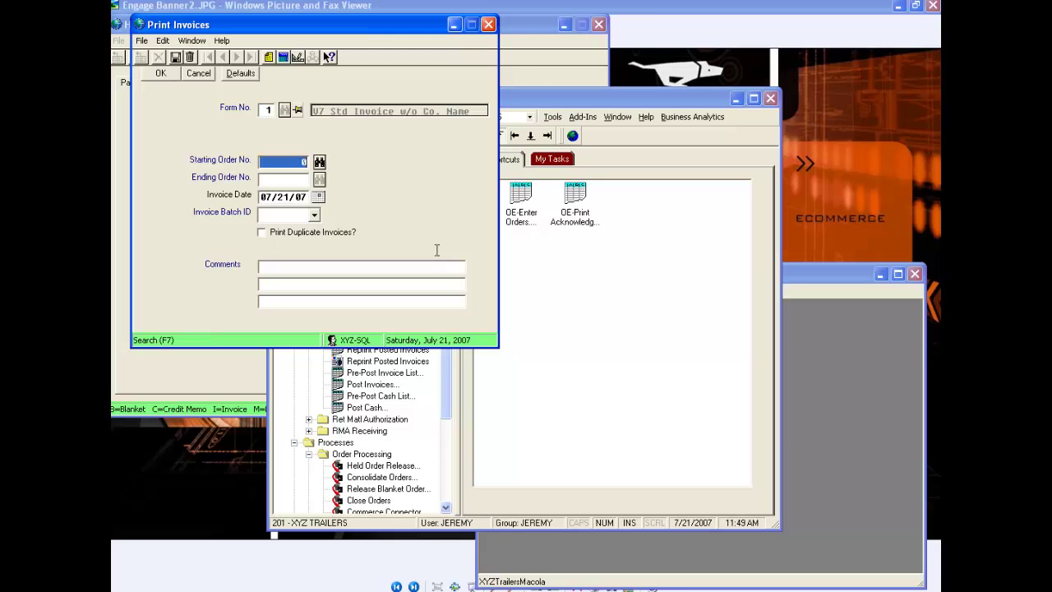
pyautogui.write('416')
pyautogui.press('Tab')
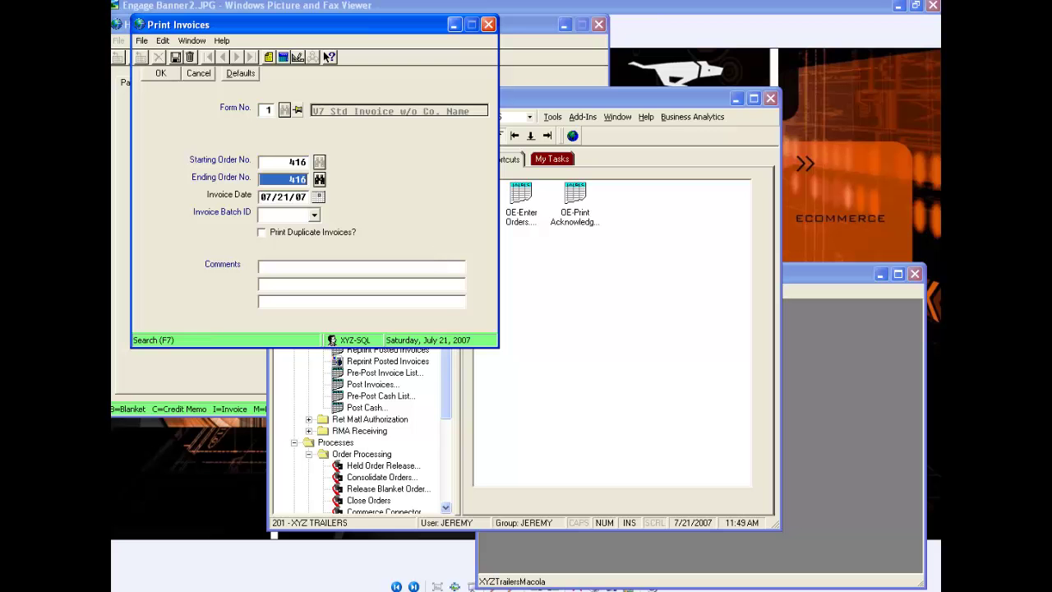
pyautogui.click(153, 74)
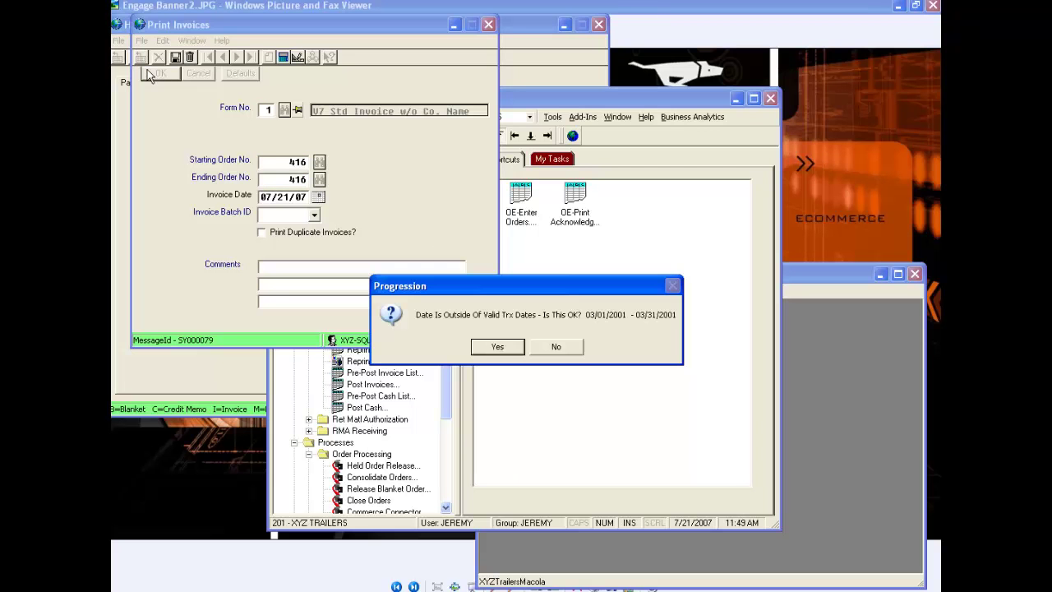
pyautogui.click(490, 347)
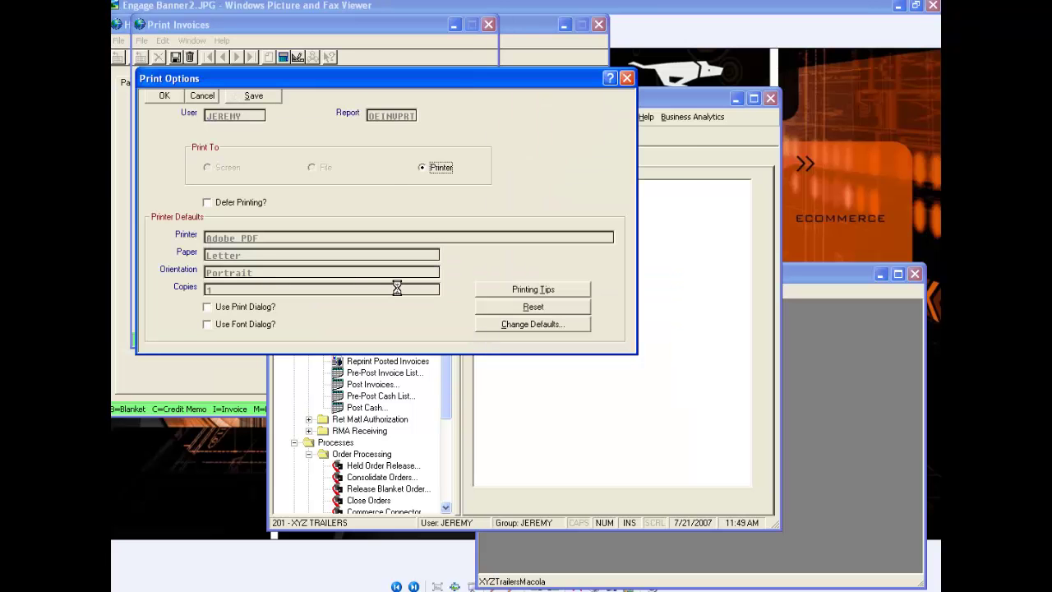
# Print the invoice through Adobe PDF to Macola-OEINVC.pdf in My Documents, replacing the existing file and skipping alignments.
pyautogui.click(163, 96)
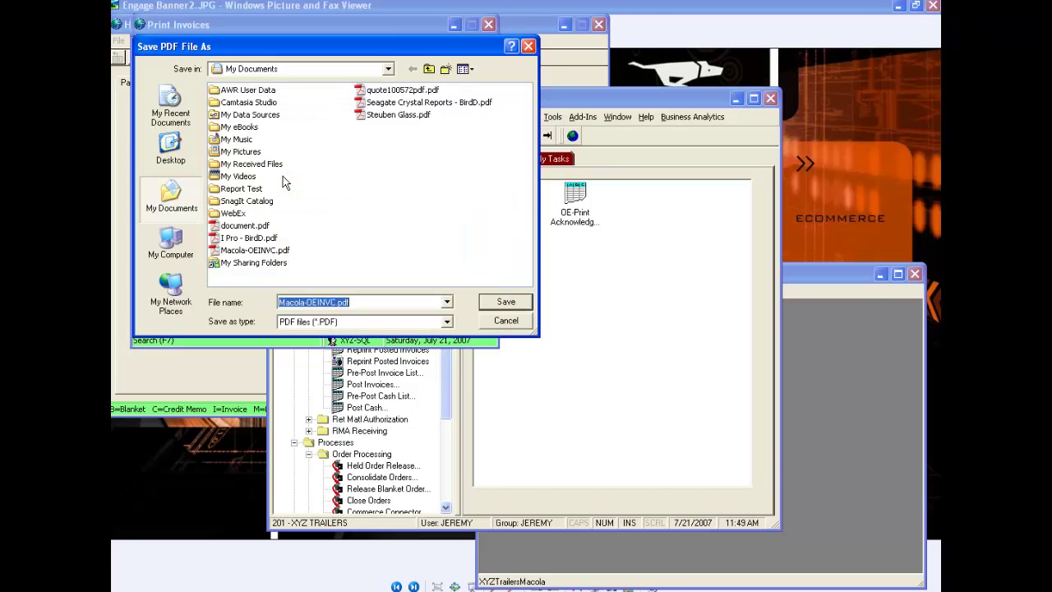
pyautogui.click(505, 303)
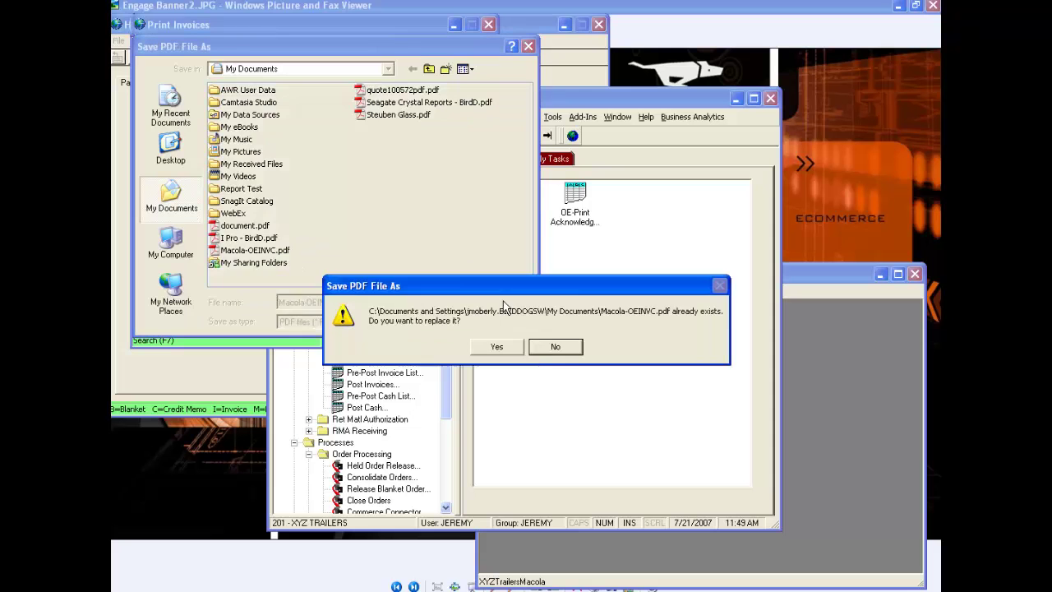
pyautogui.click(502, 352)
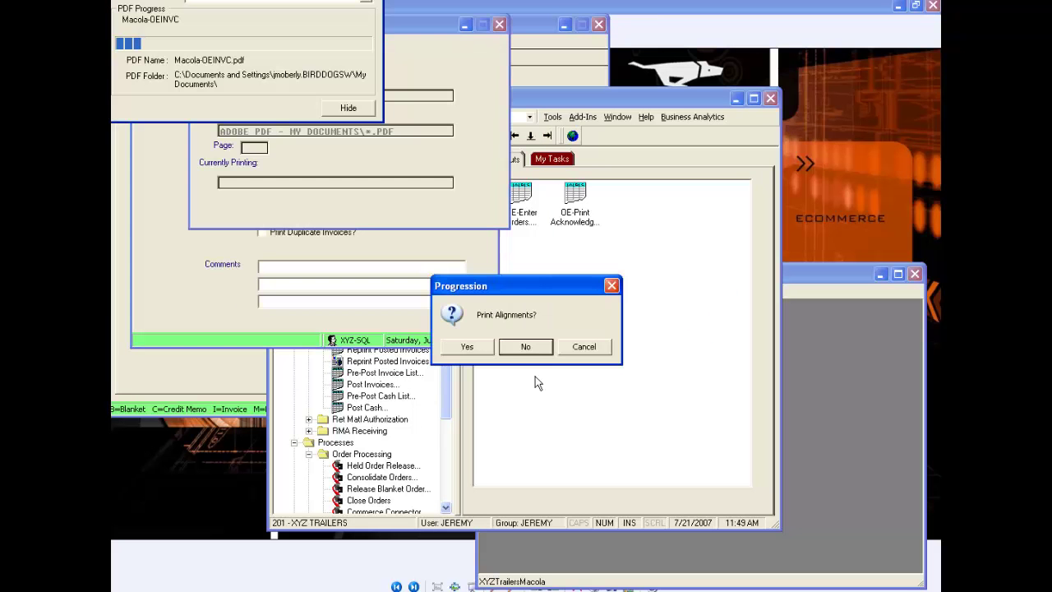
pyautogui.click(533, 349)
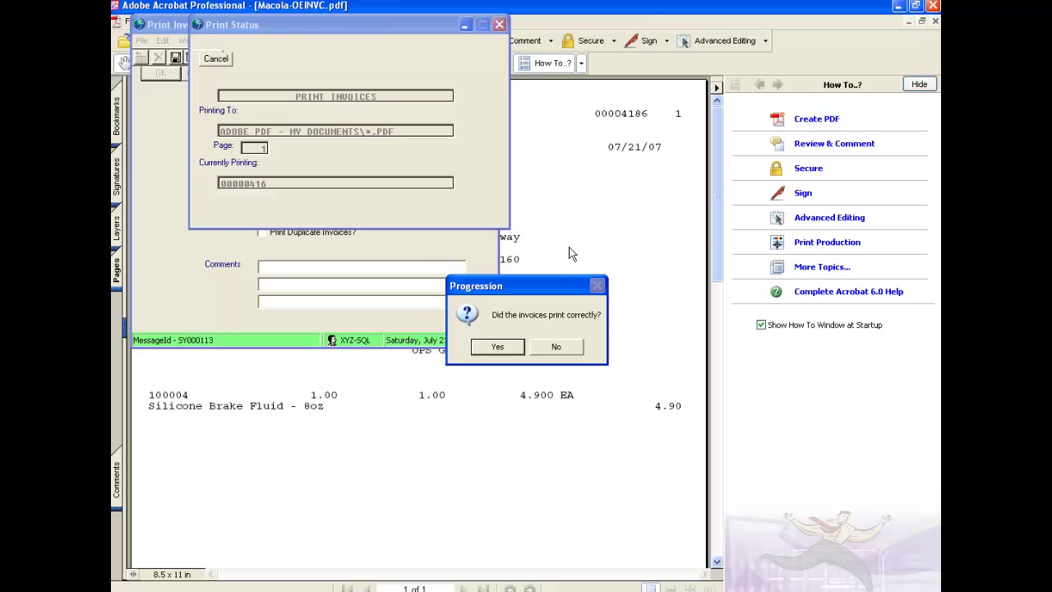
# Review the invoice PDF down to its totals and payment lines, close Acrobat, and answer No to whether the invoices printed correctly.
pyautogui.click(832, 51)
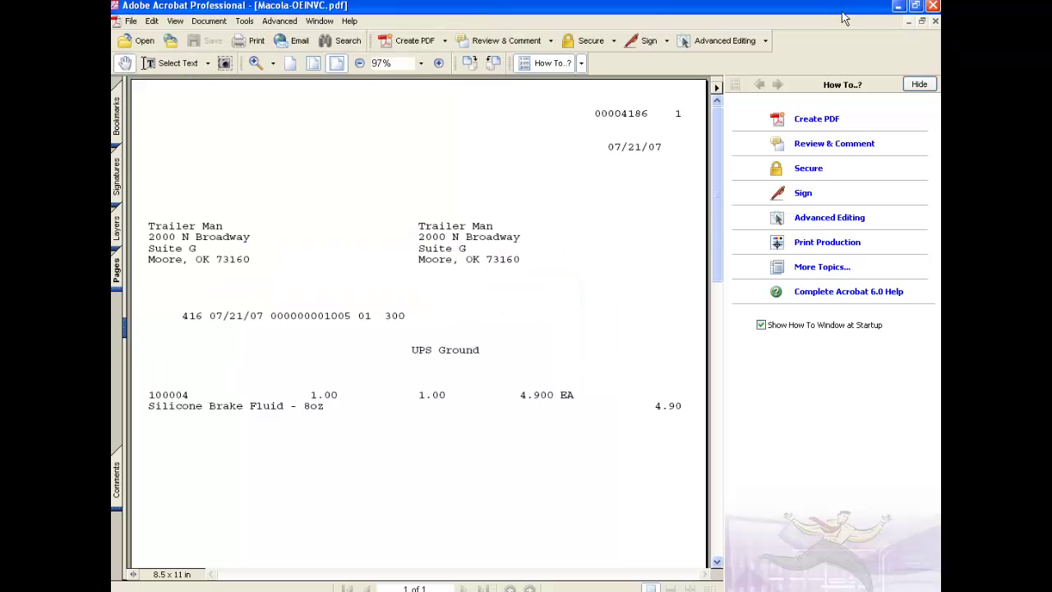
pyautogui.click(918, 84)
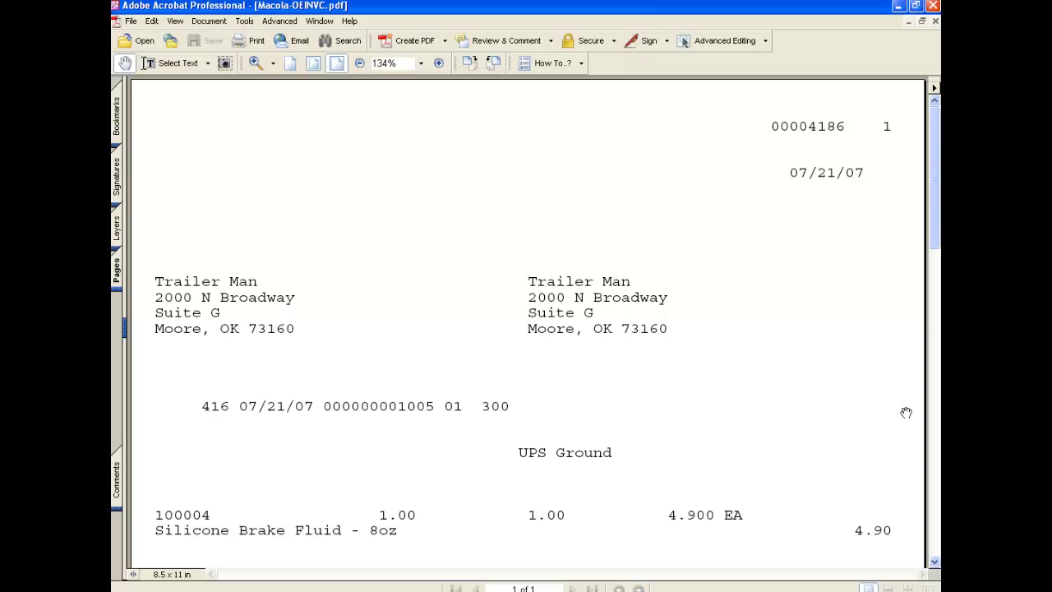
pyautogui.moveTo(935, 218); pyautogui.dragTo(934, 545)
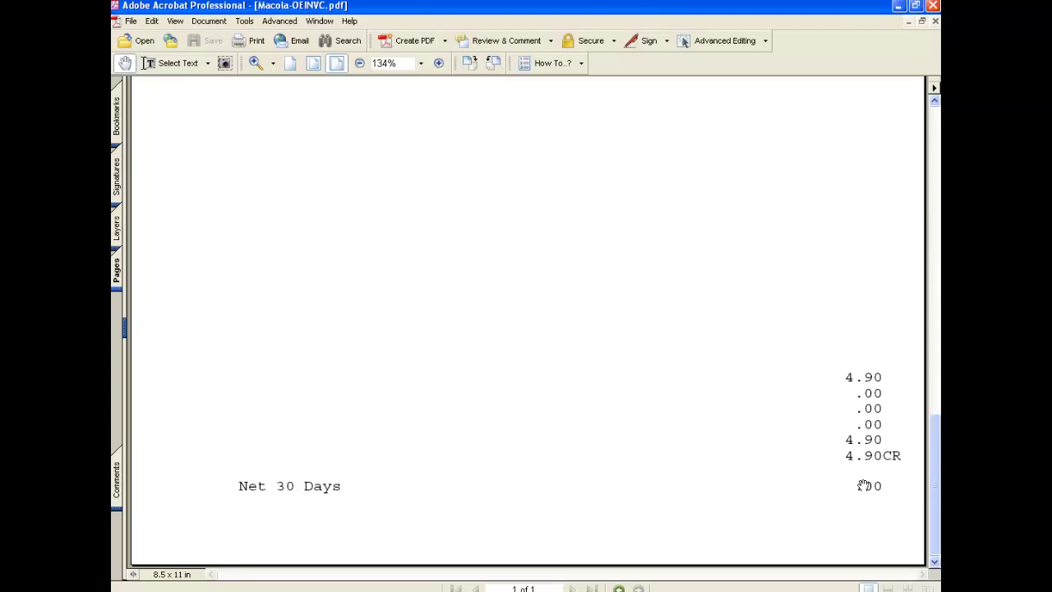
pyautogui.click(934, 8)
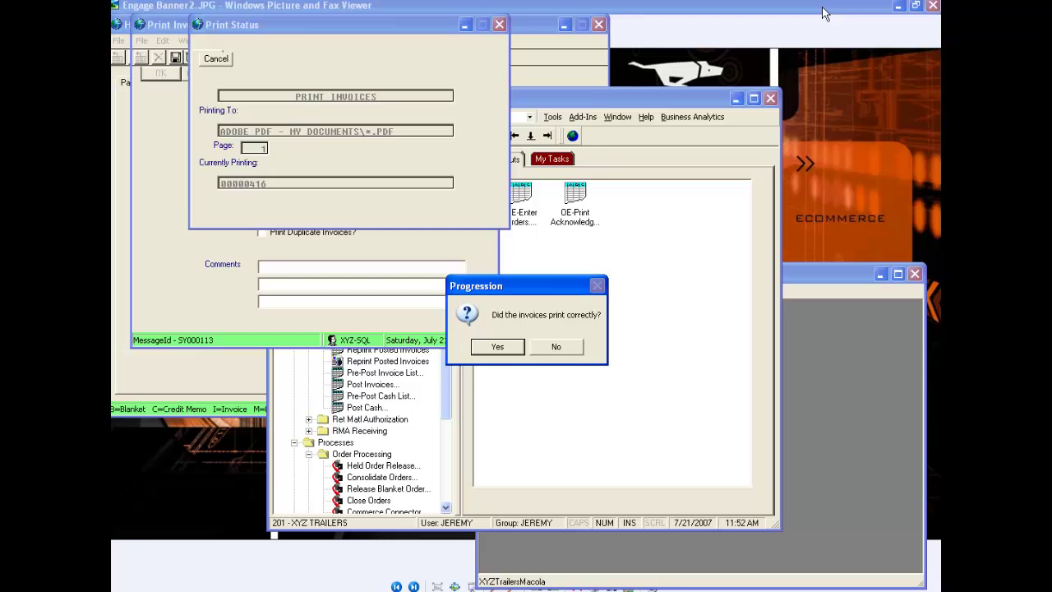
pyautogui.click(534, 346)
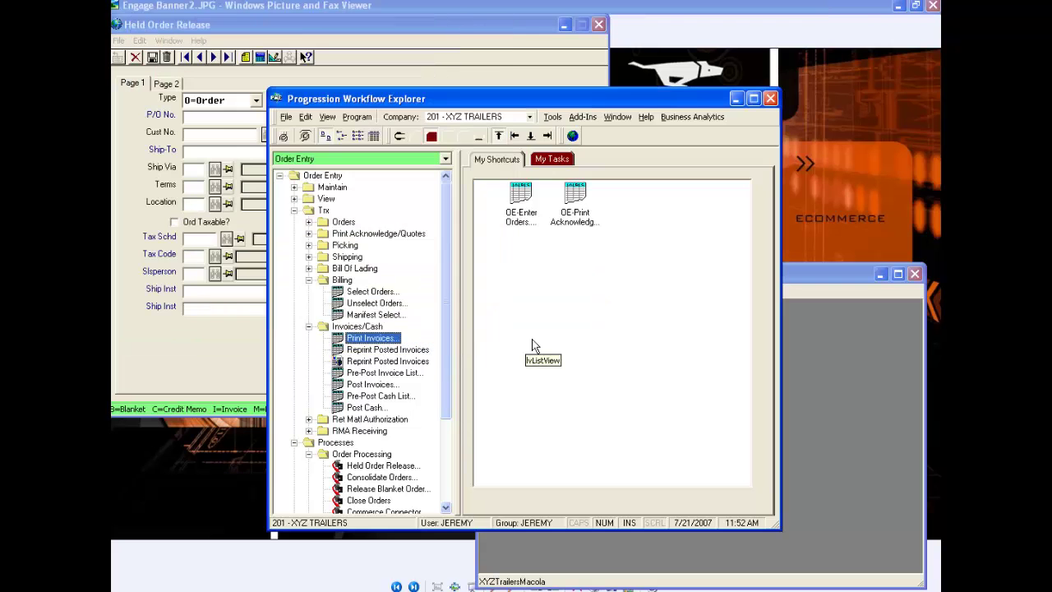